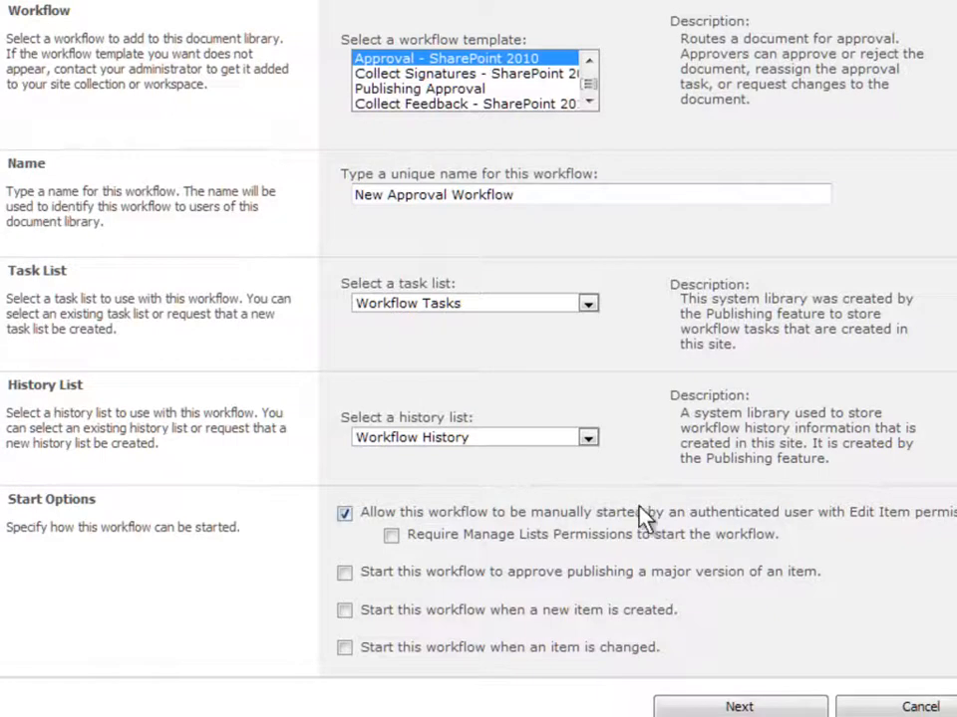
pyautogui.click(779, 707)
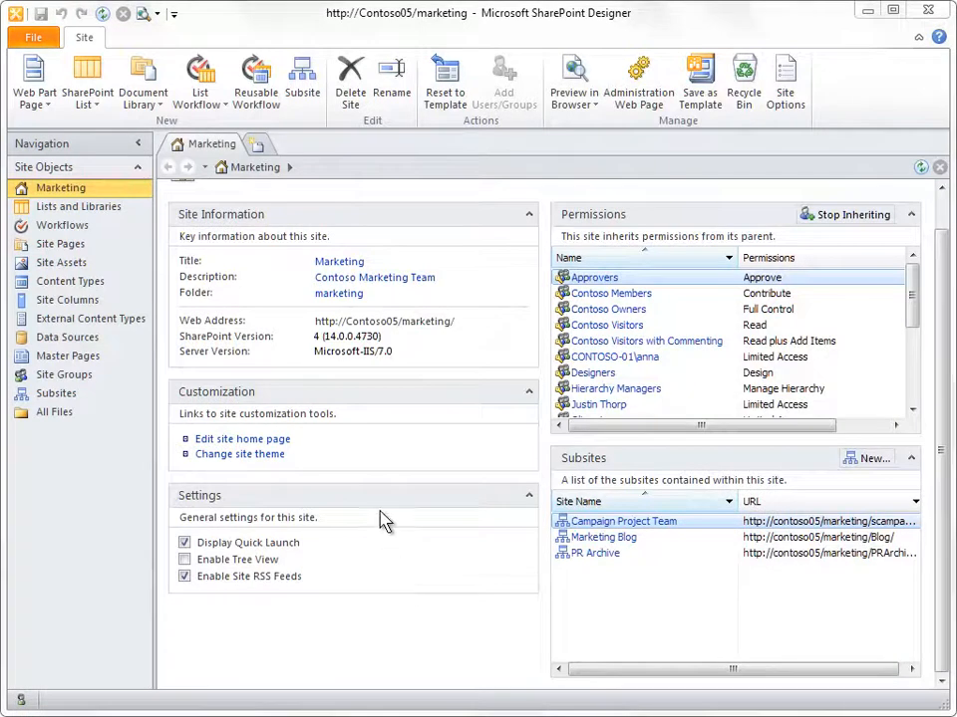
# Step: Open the Marketing site's workflows and look through the globally reusable Collect Feedback, Collect Signatures and Publishing Approval workflows
pyautogui.click(90, 227)
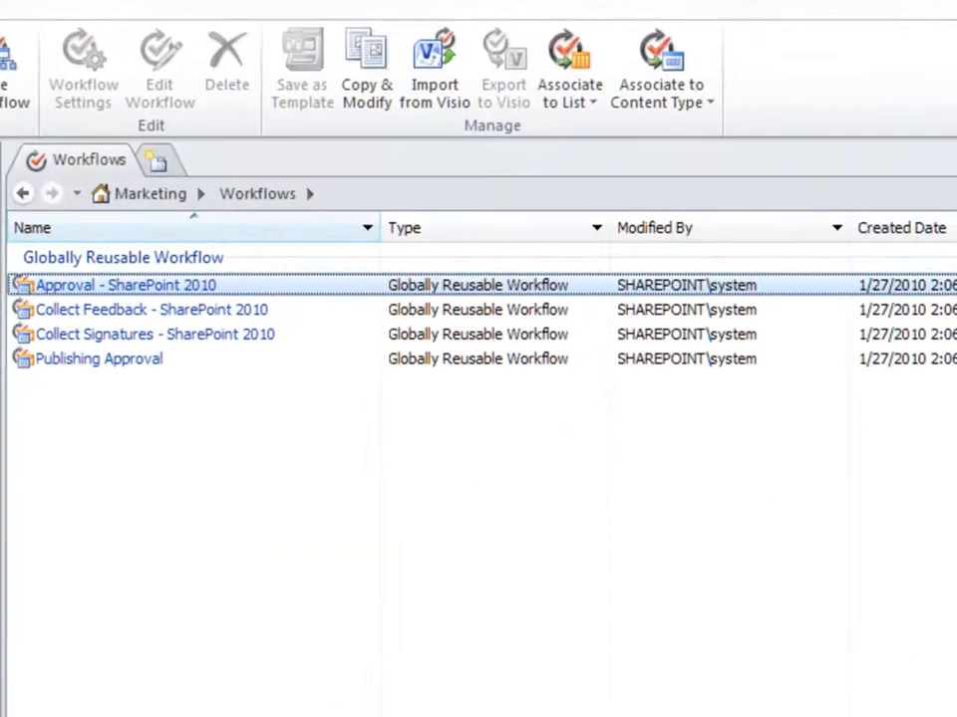
pyautogui.click(307, 320)
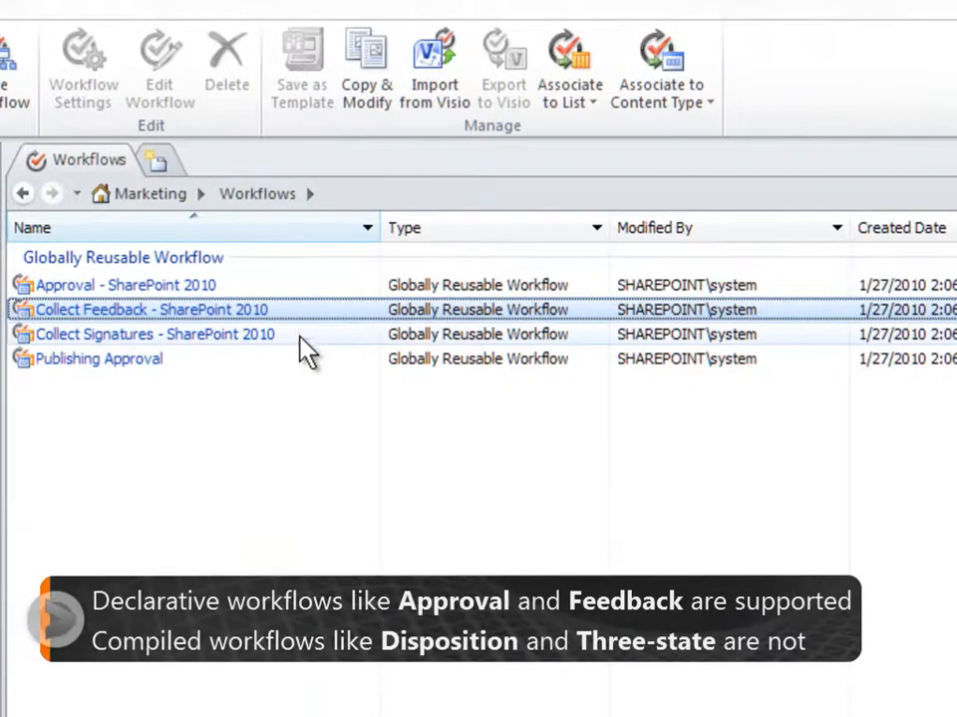
pyautogui.click(307, 349)
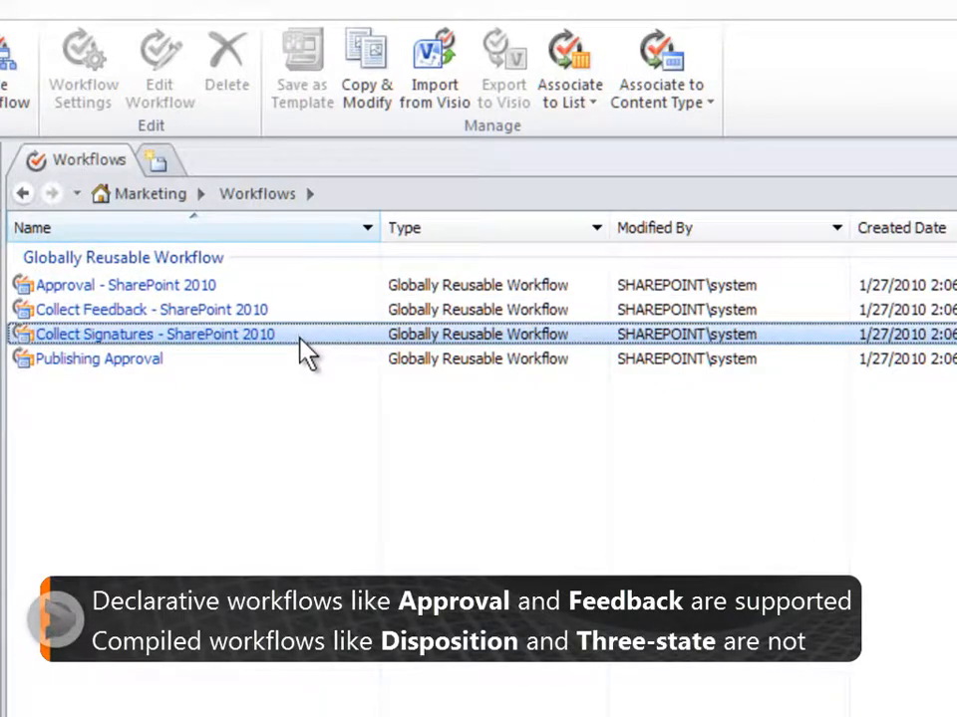
pyautogui.click(299, 361)
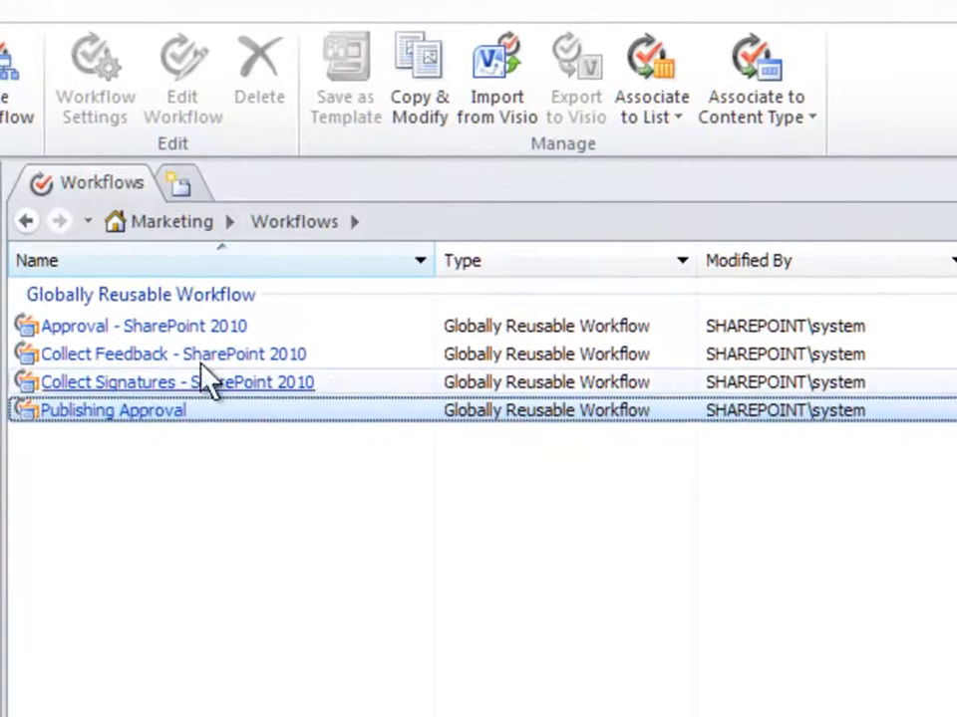
# Step: Make an editable copy of the Approval - SharePoint 2010 workflow as a reusable workflow named Propose White Paper for all content types
pyautogui.doubleClick(95, 339)
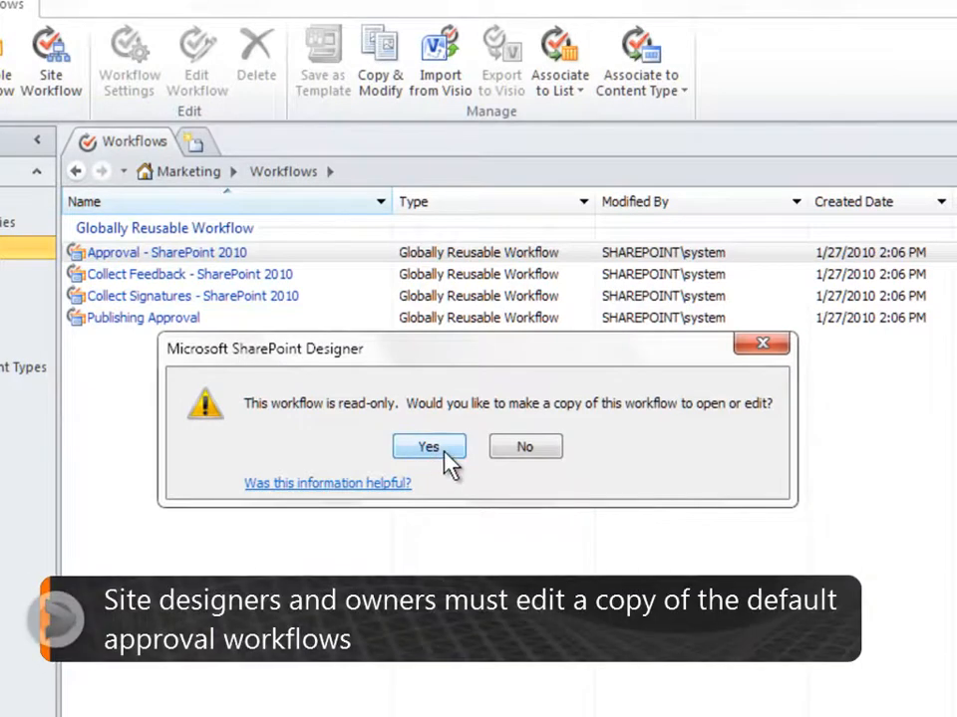
pyautogui.click(444, 454)
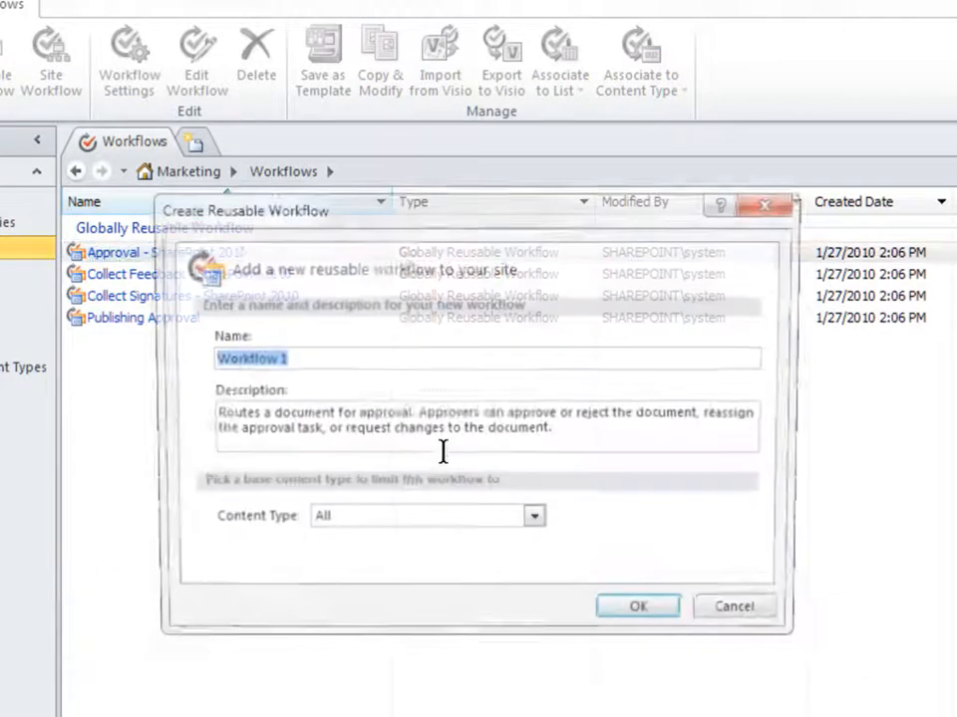
pyautogui.write('Propose ')
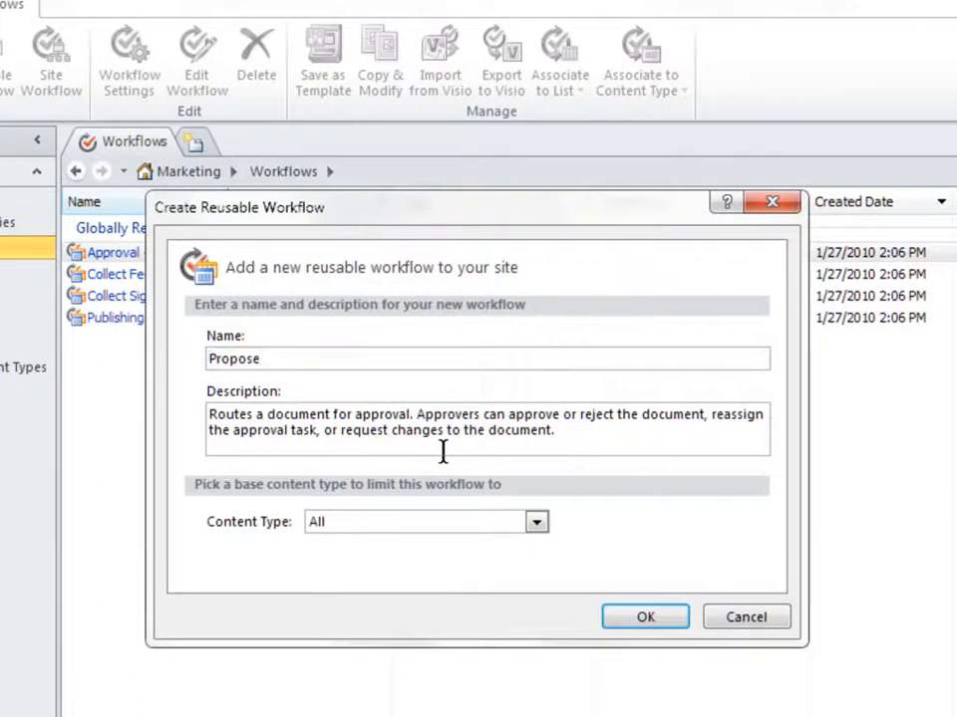
pyautogui.write('White Paper')
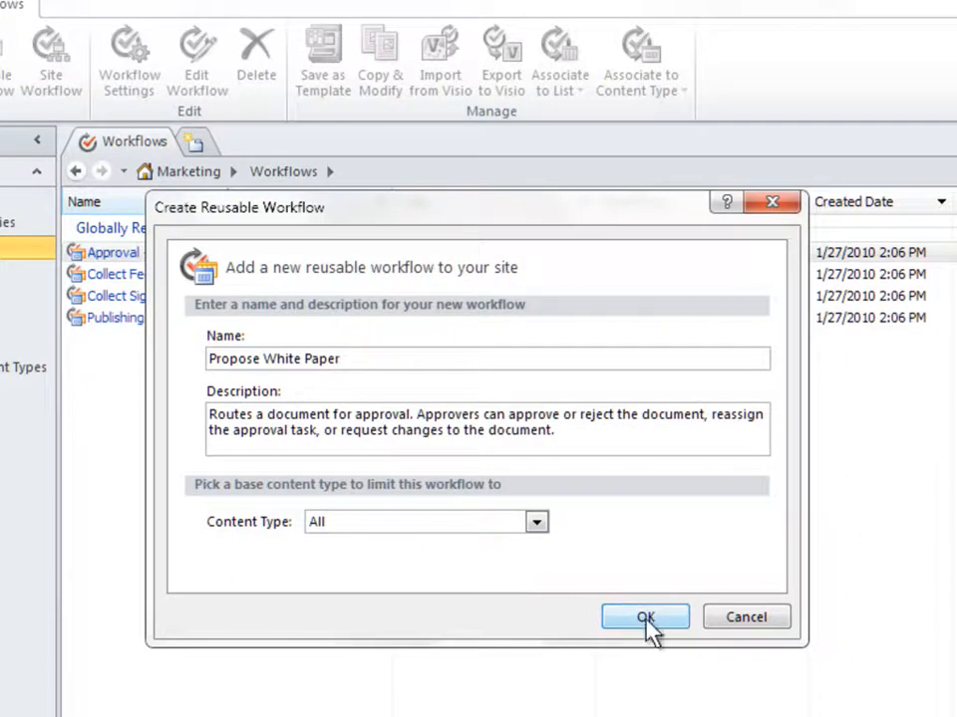
pyautogui.click(675, 633)
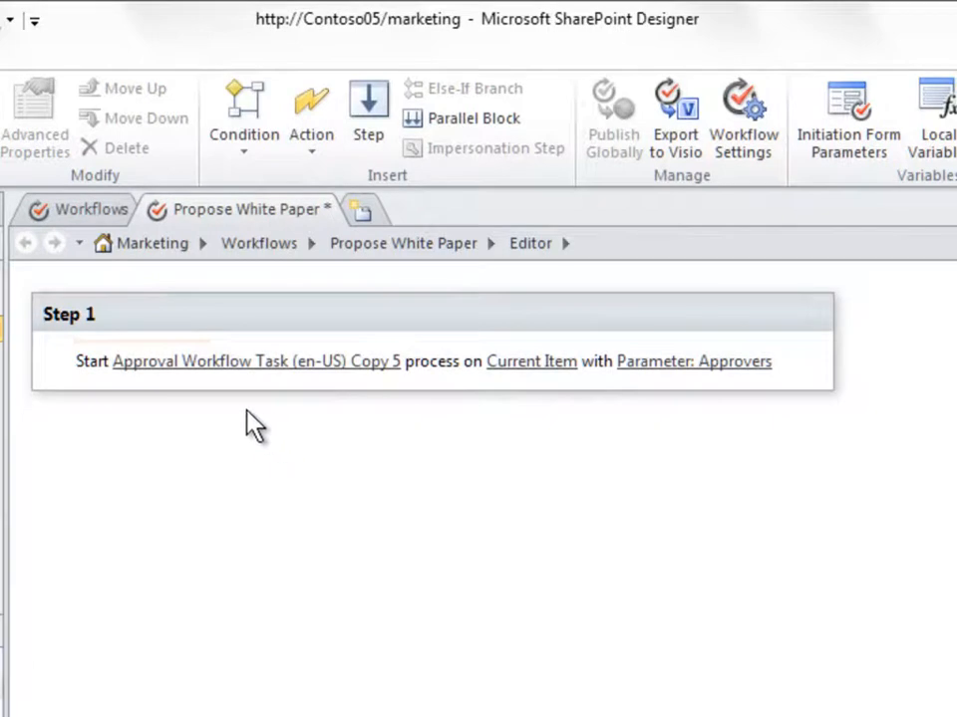
# Step: Open the approval task process used in Step 1 and examine its Approved and Rejected task outcomes
pyautogui.click(155, 368)
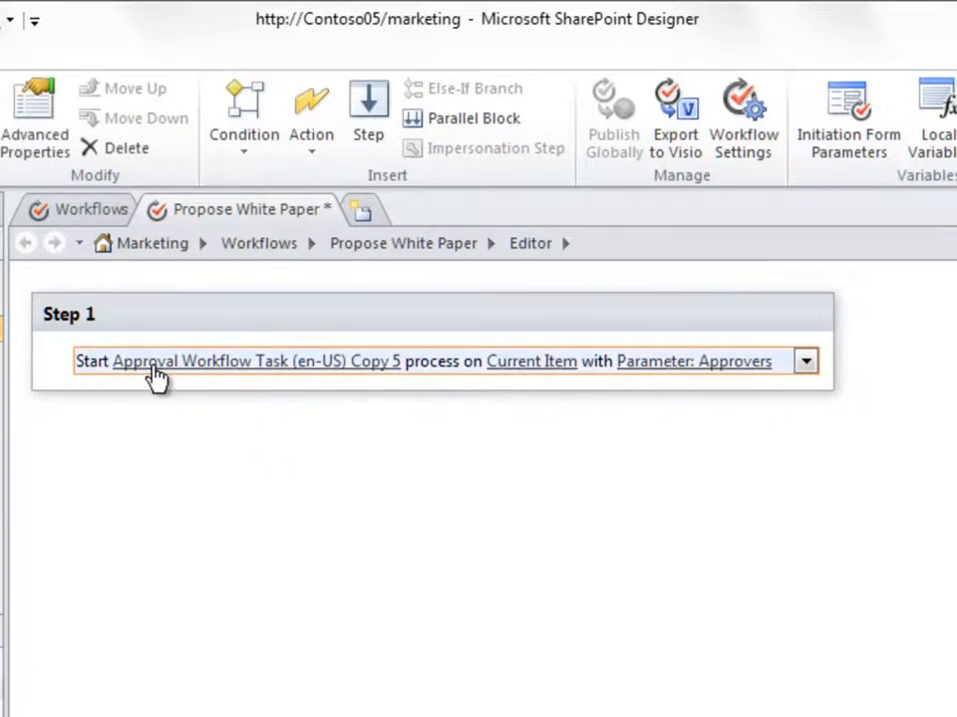
pyautogui.click(155, 365)
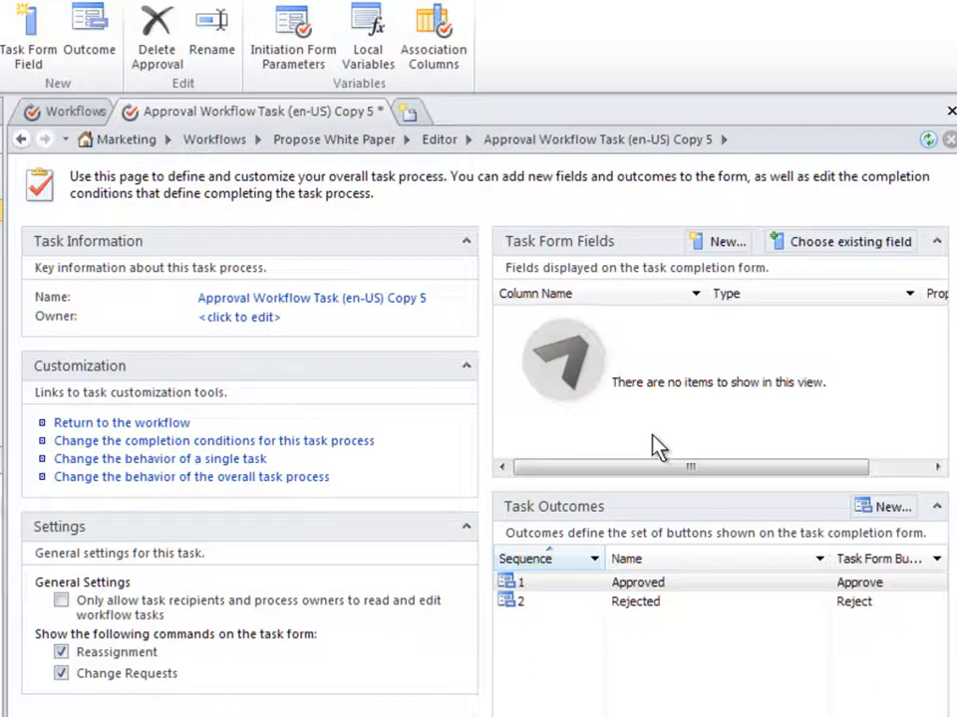
pyautogui.click(716, 586)
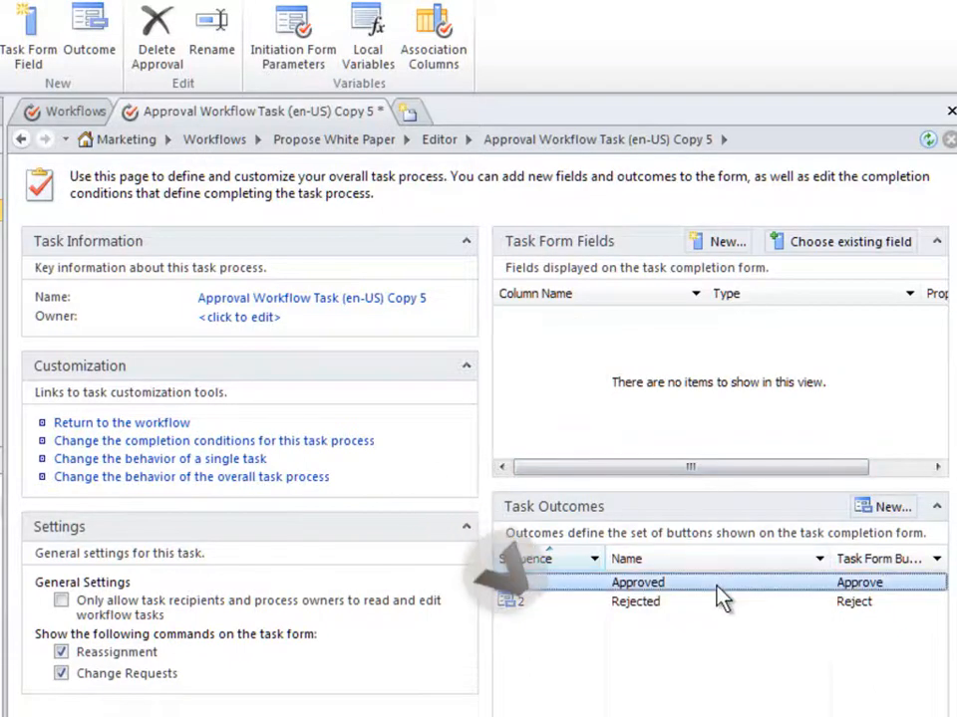
pyautogui.click(719, 603)
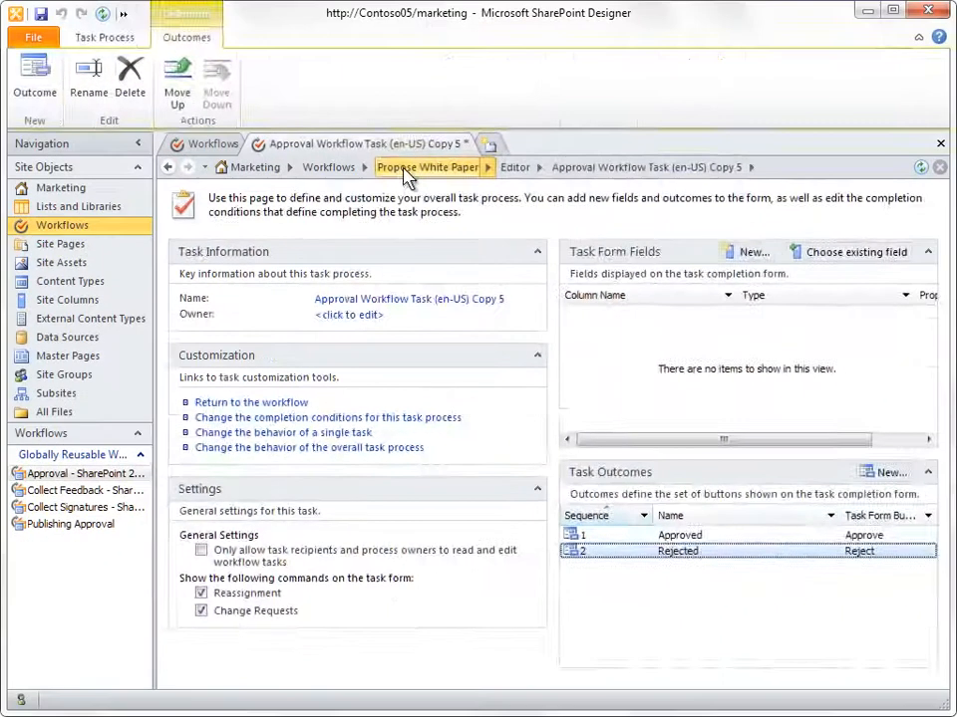
# Step: In the Propose White Paper workflow settings, disable automatic start on item creation and on item change
pyautogui.click(420, 151)
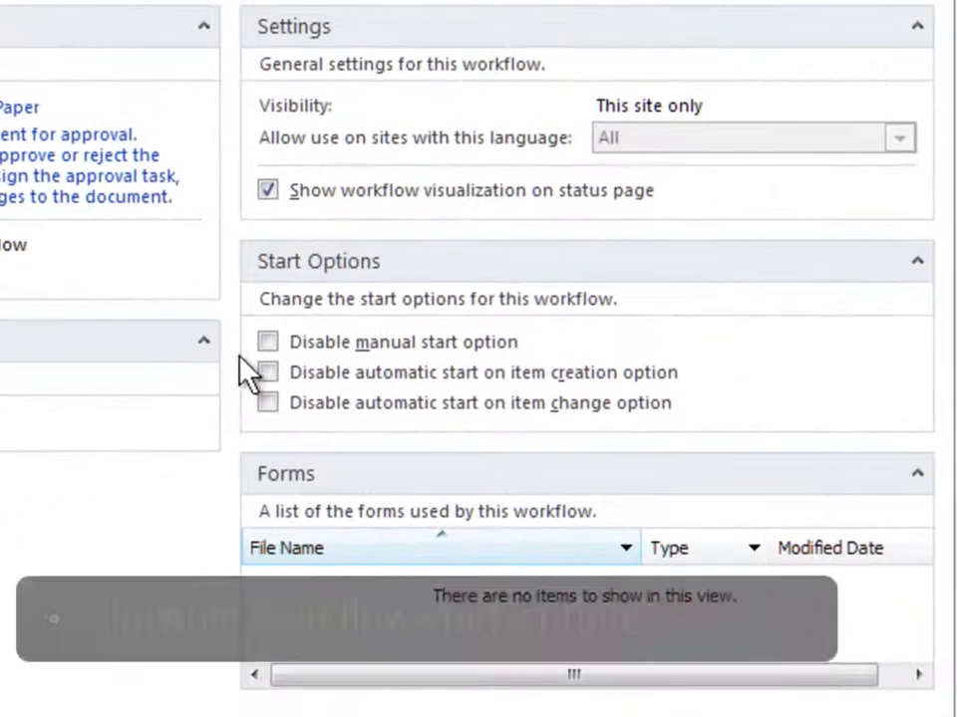
pyautogui.click(268, 371)
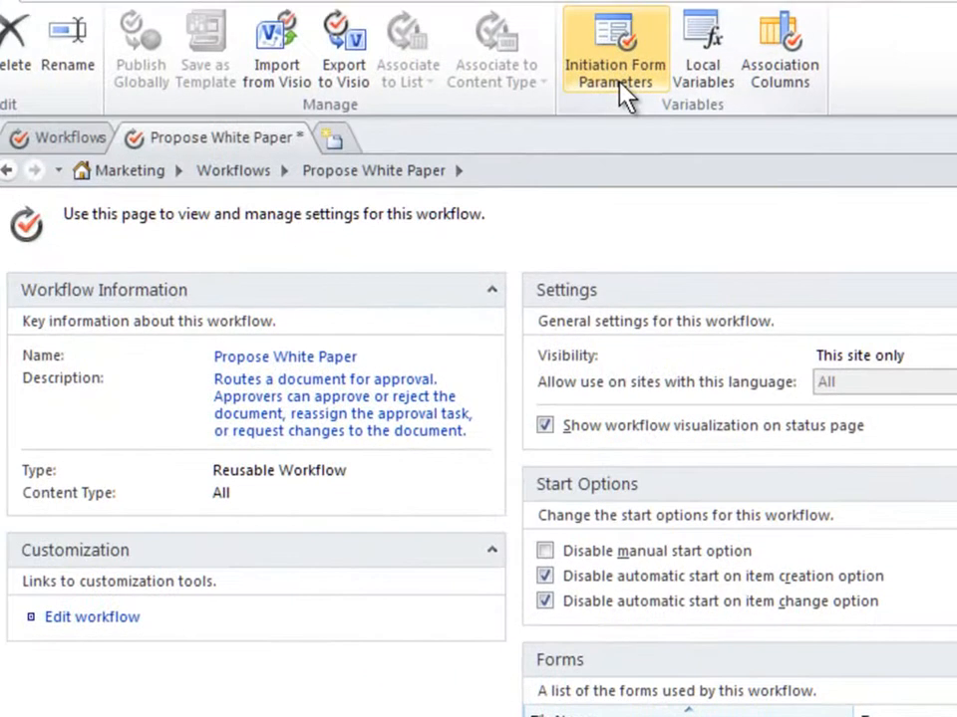
# Step: Modify the Approvers initiation form parameter so it is collected during Association (attaching to a list)
pyautogui.click(618, 85)
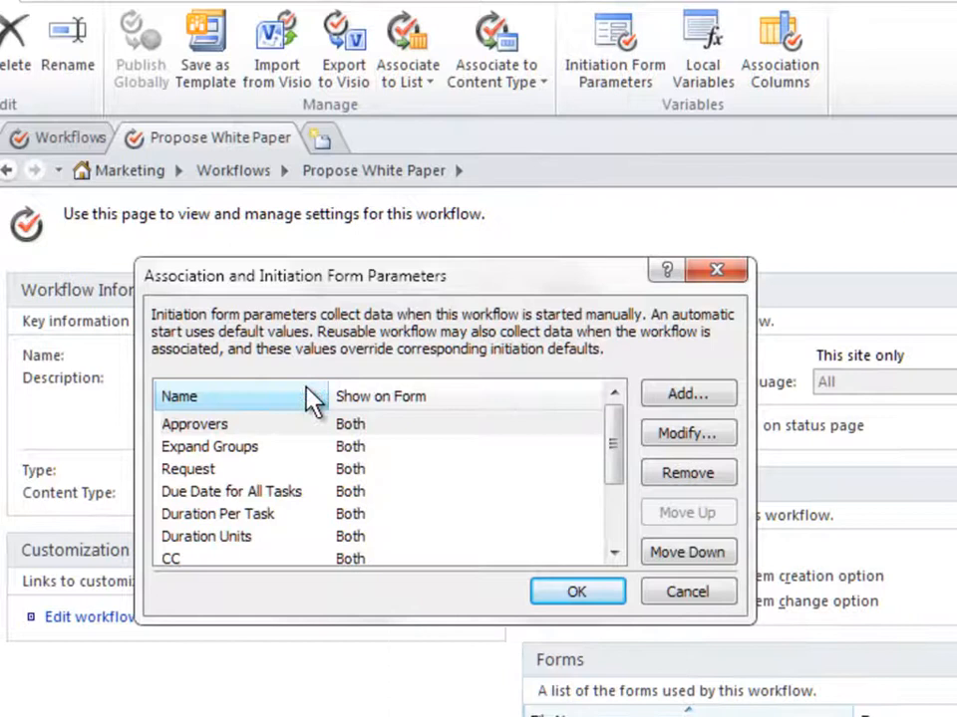
pyautogui.click(270, 433)
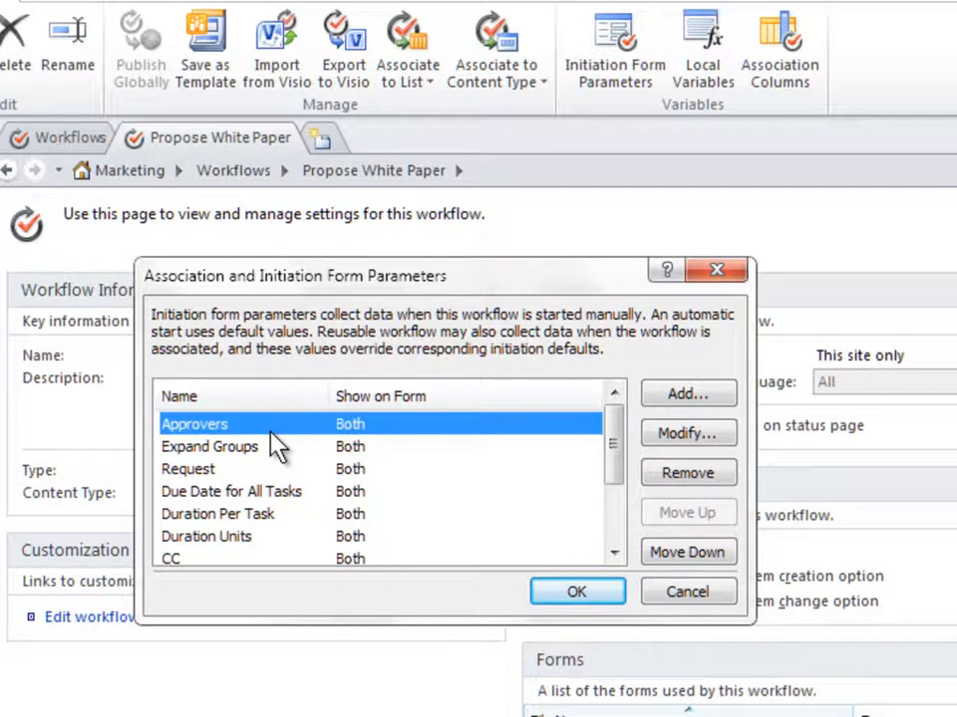
pyautogui.click(672, 443)
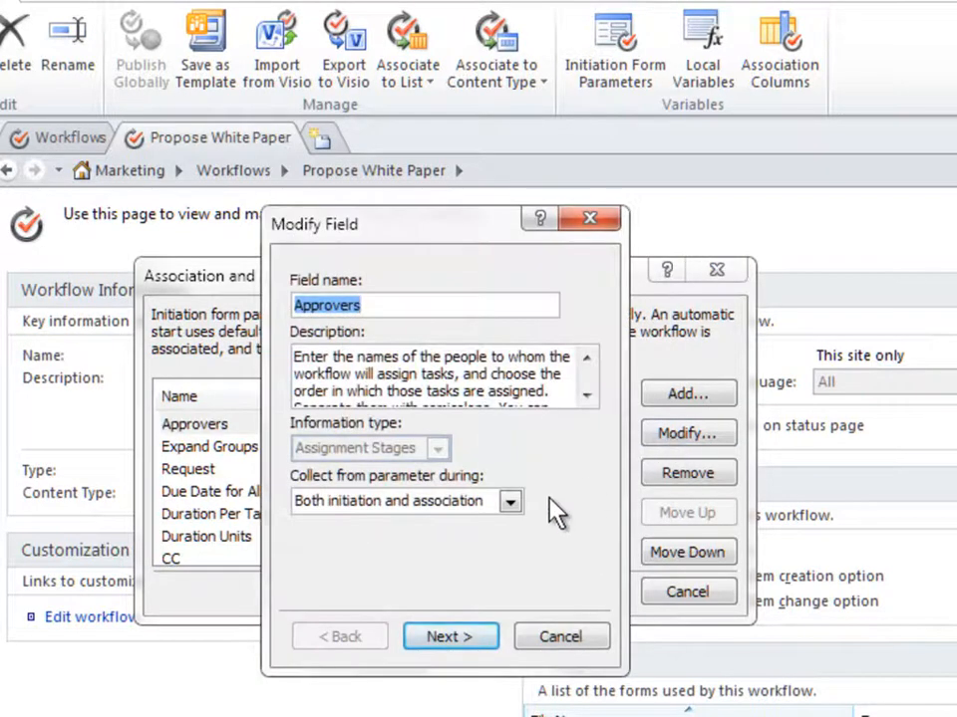
pyautogui.click(509, 502)
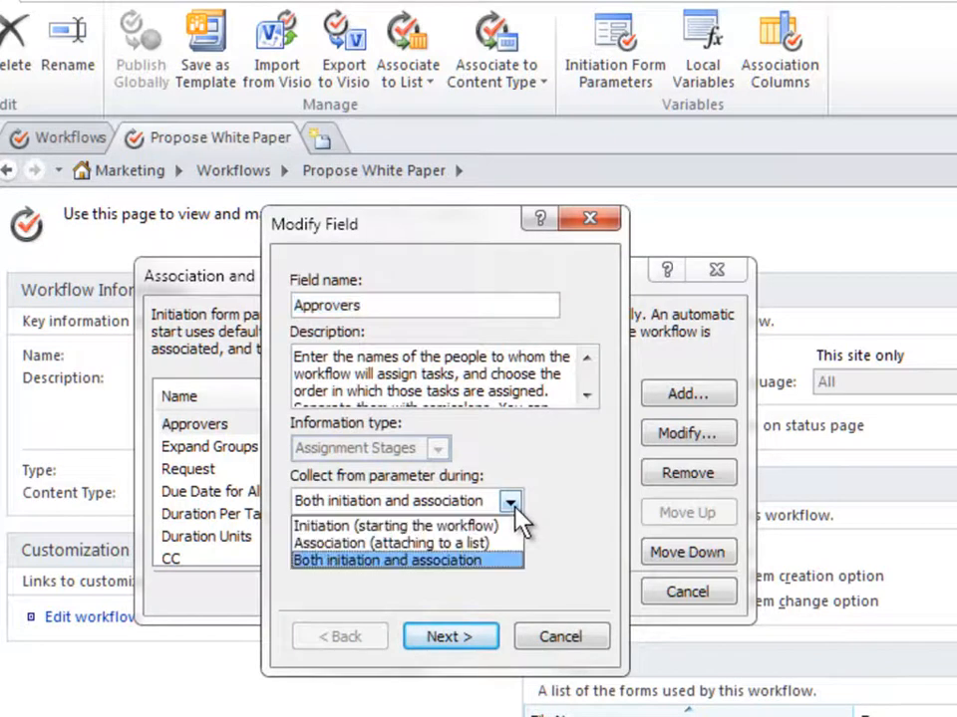
pyautogui.click(451, 546)
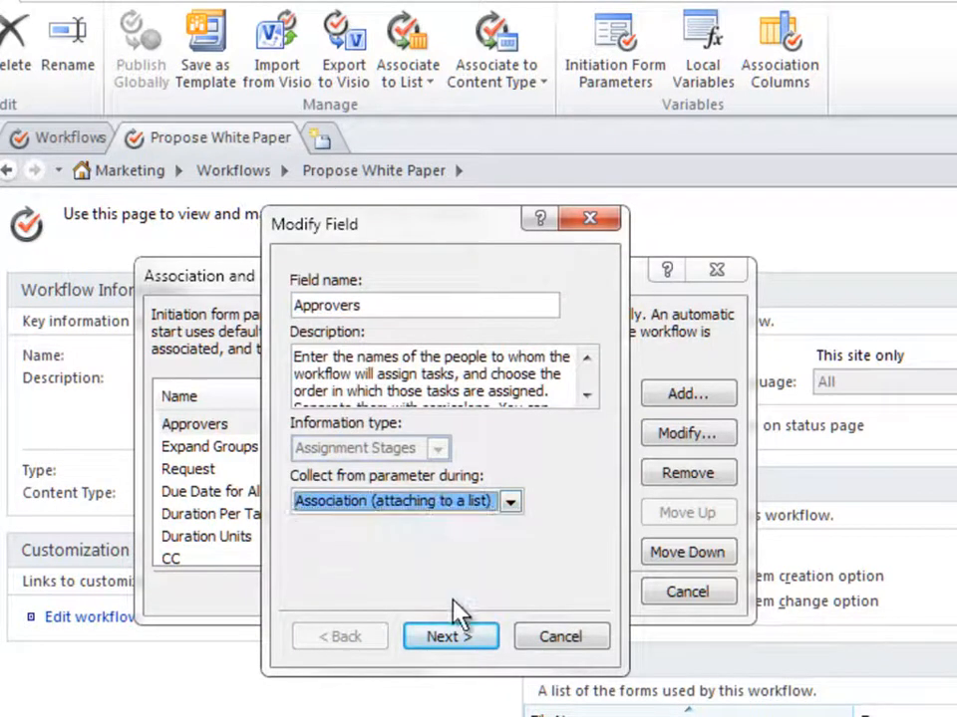
pyautogui.click(488, 643)
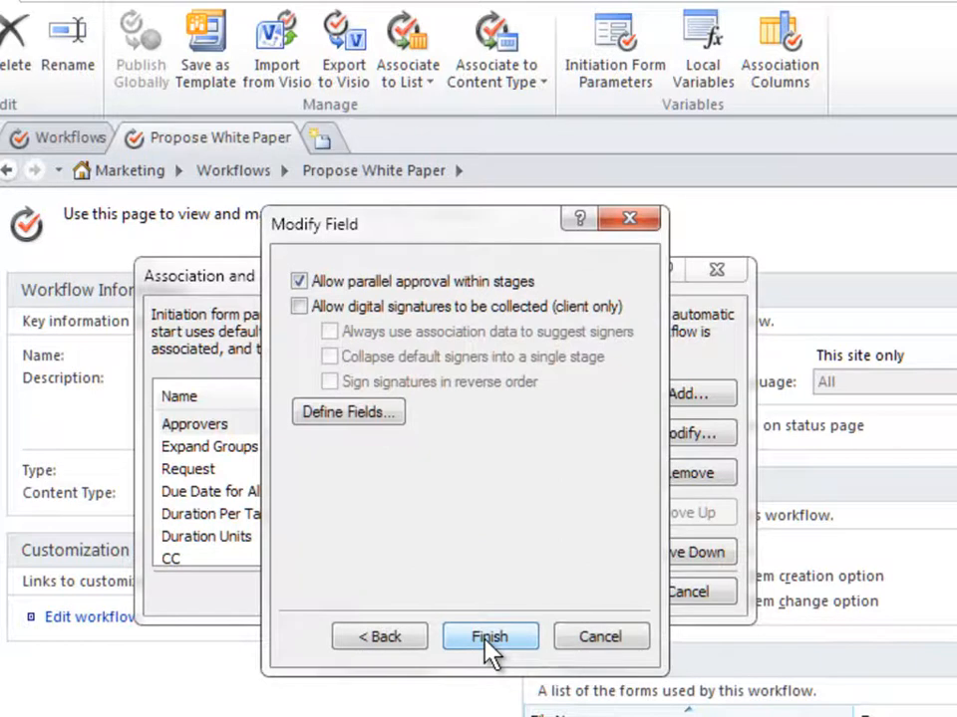
pyautogui.click(487, 637)
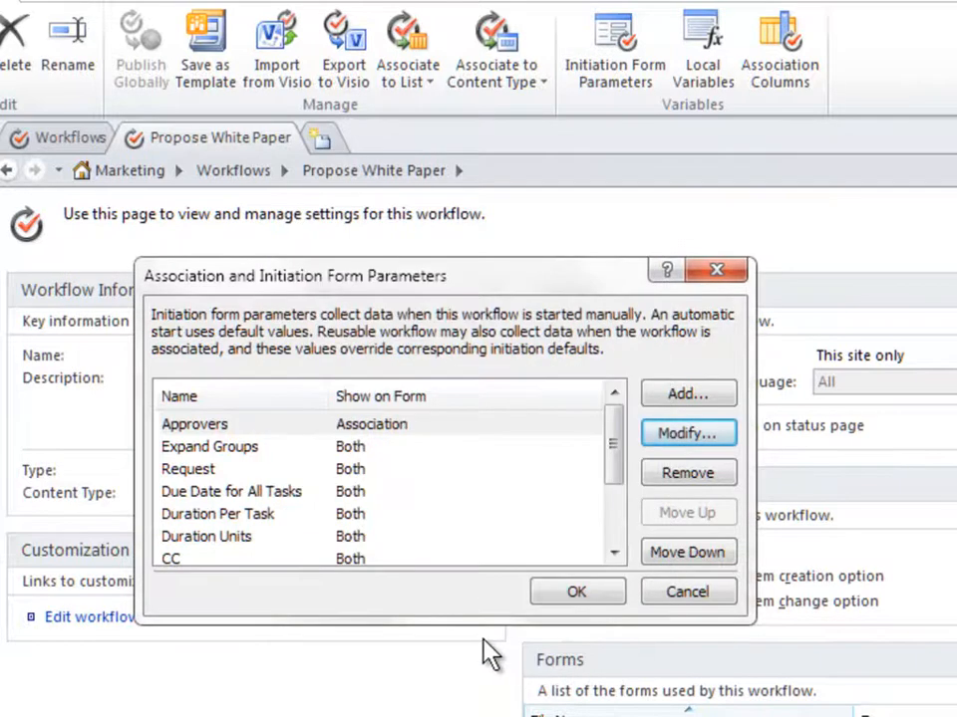
# Step: Modify the CC form parameter so it is collected during Association (attaching to a list), leaving its column settings as they are
pyautogui.click(241, 559)
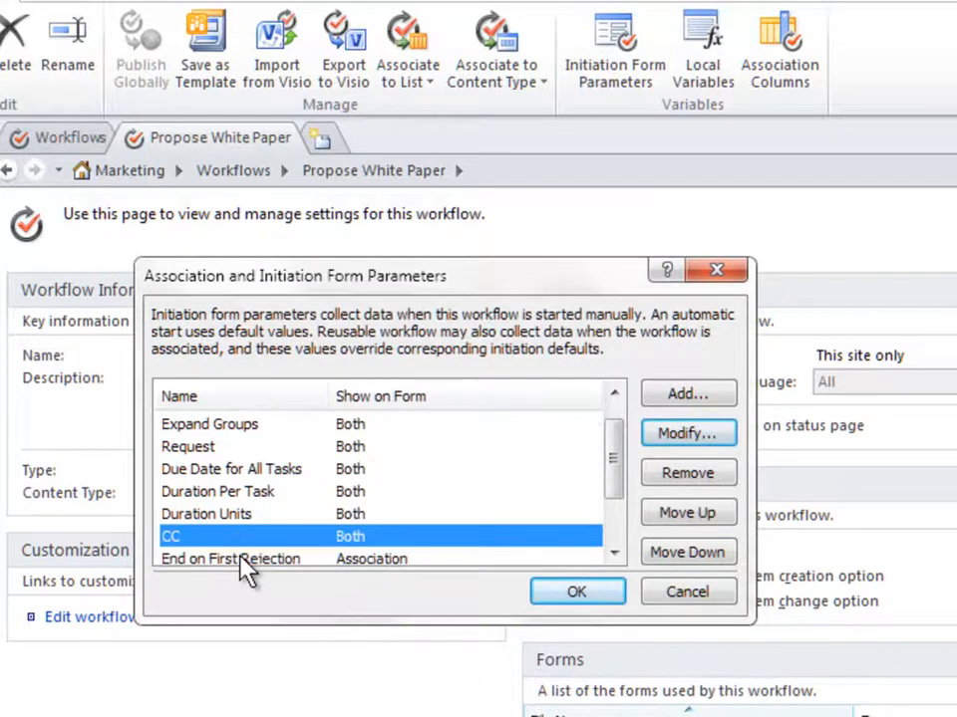
pyautogui.click(695, 435)
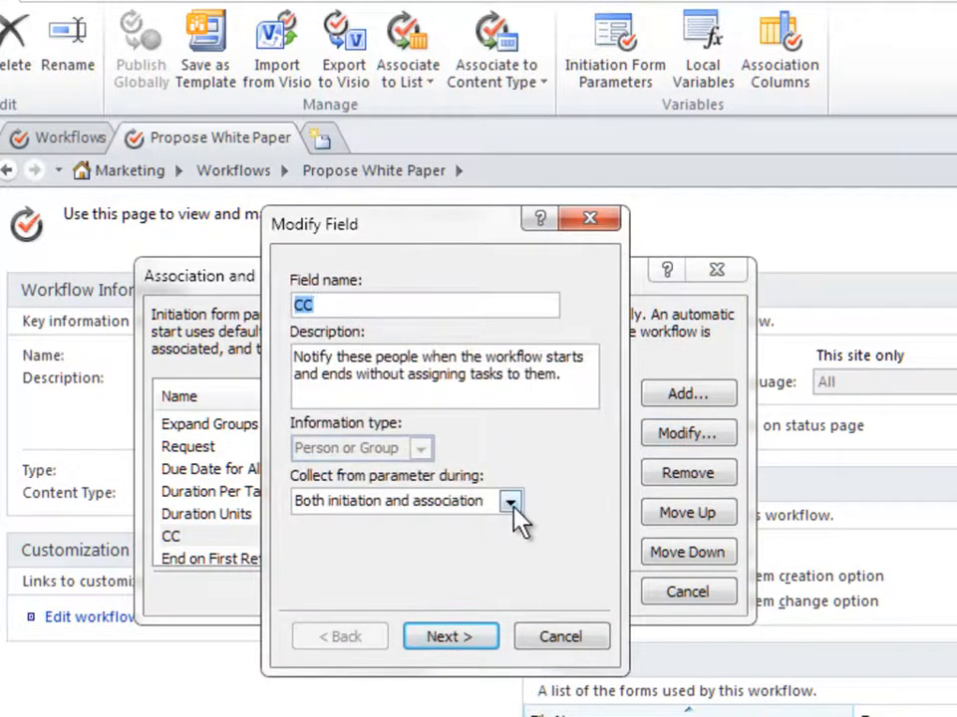
pyautogui.click(510, 502)
pyautogui.click(403, 541)
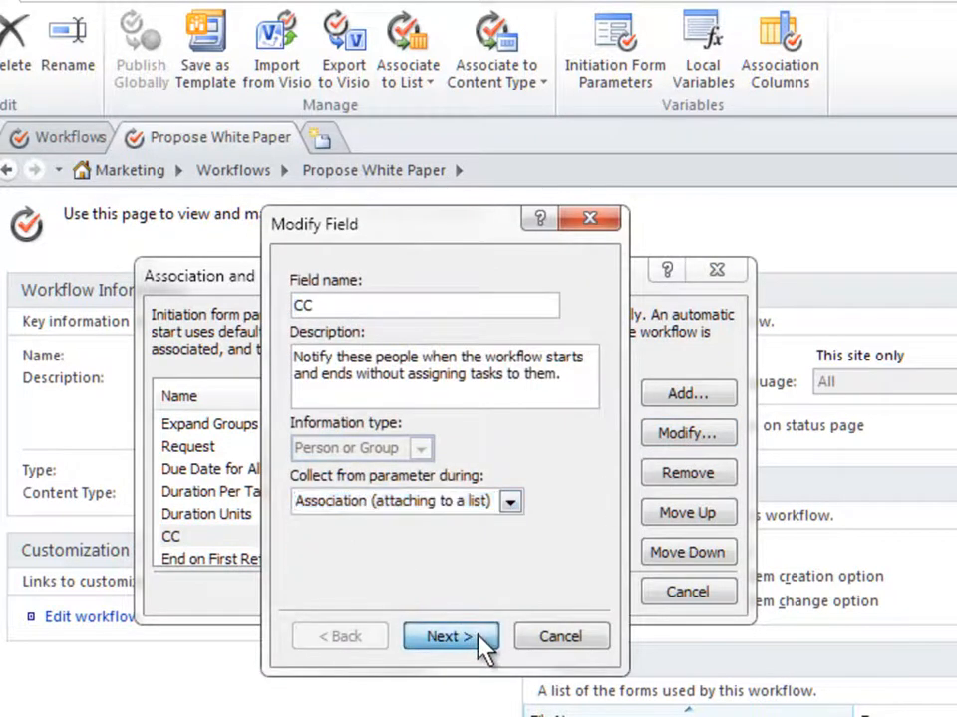
pyautogui.click(484, 646)
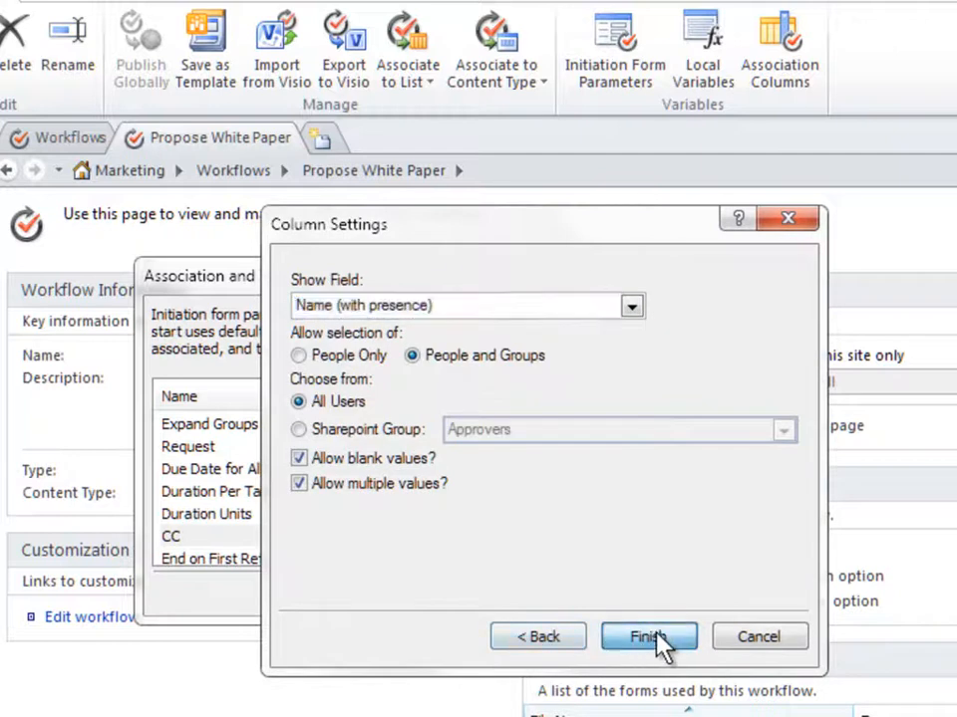
pyautogui.click(650, 638)
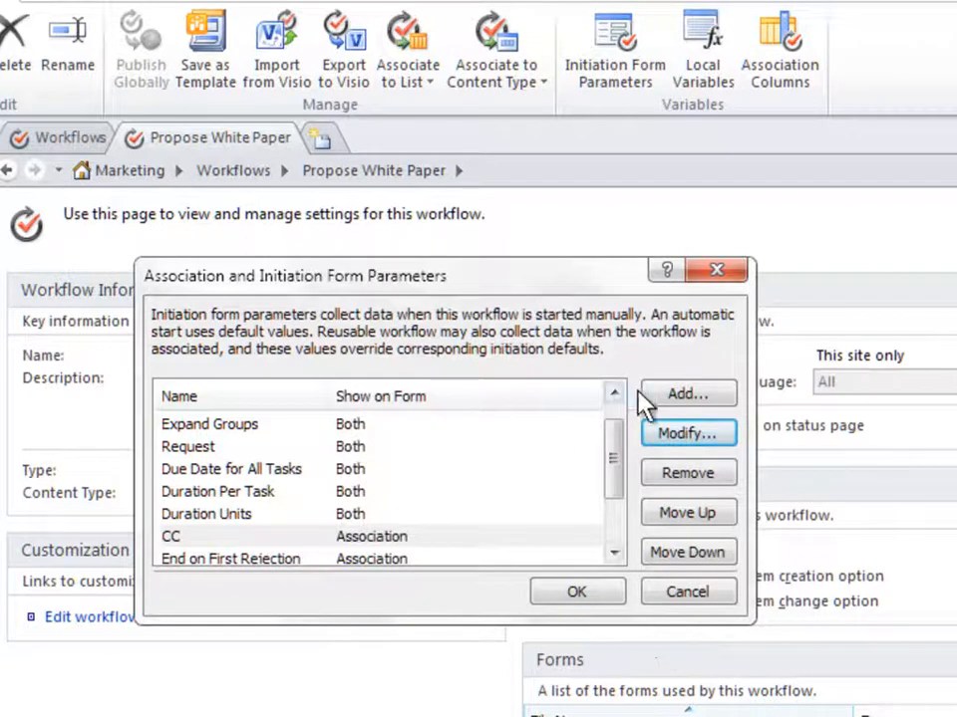
# Step: Add a single-line text form parameter named White Paper Title, described as "Title of white paper" and collected during Initiation (starting the workflow)
pyautogui.click(723, 398)
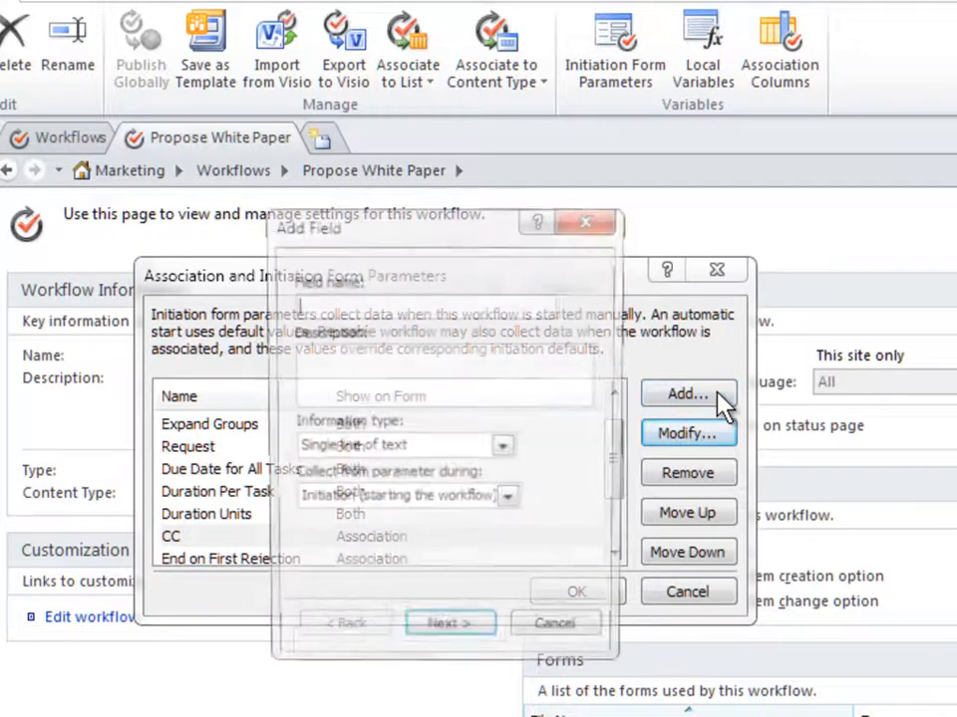
pyautogui.write('White Paper ')
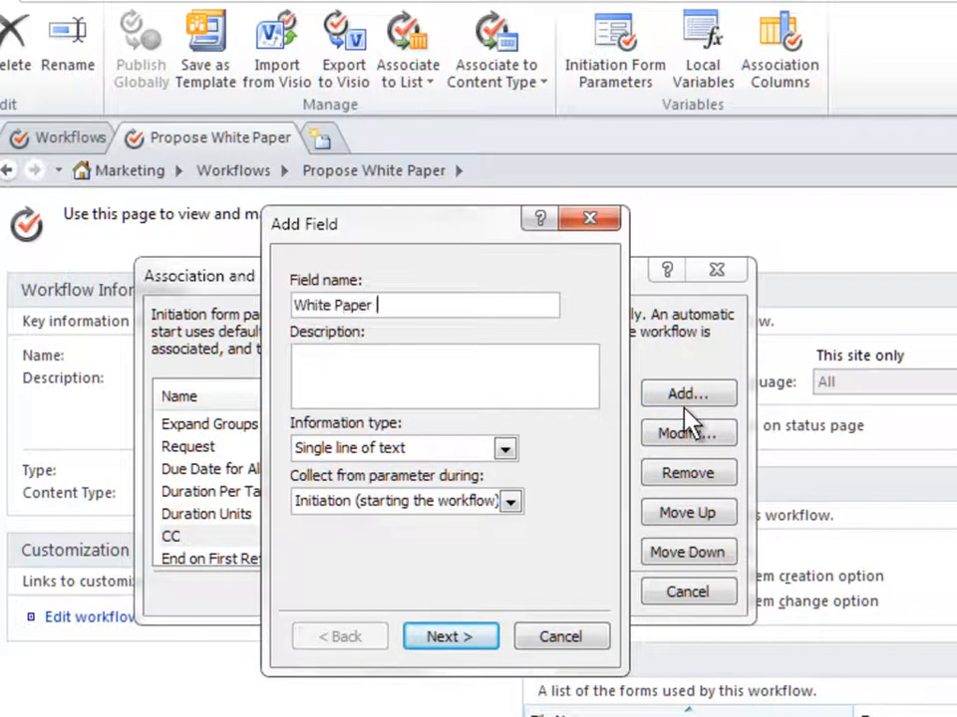
pyautogui.write('Title')
pyautogui.click(406, 368)
pyautogui.write('Title of white paper')
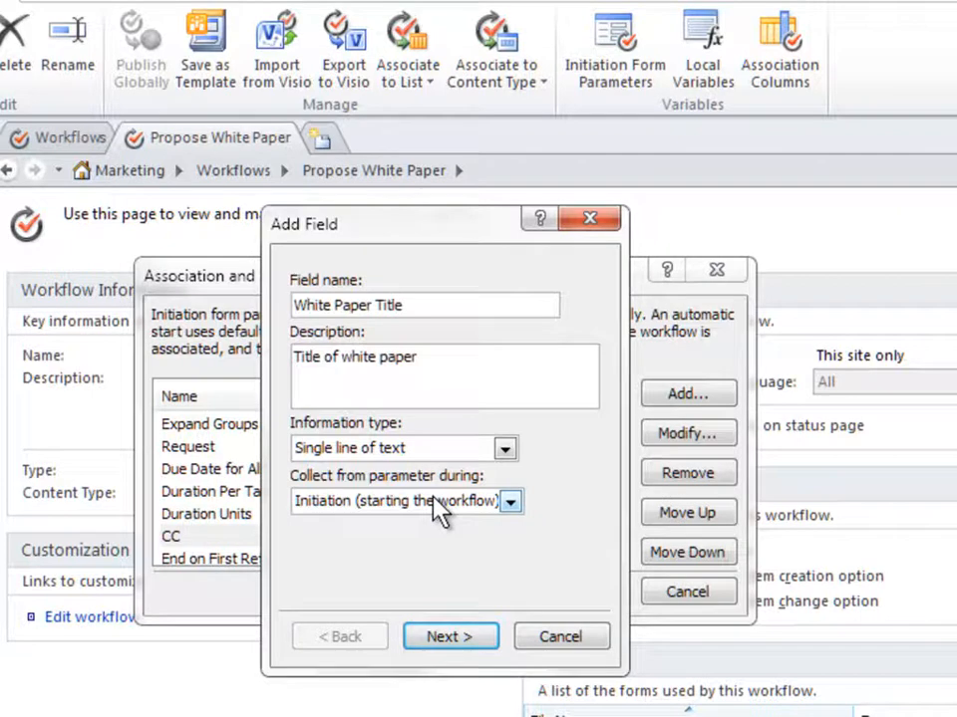
pyautogui.click(510, 502)
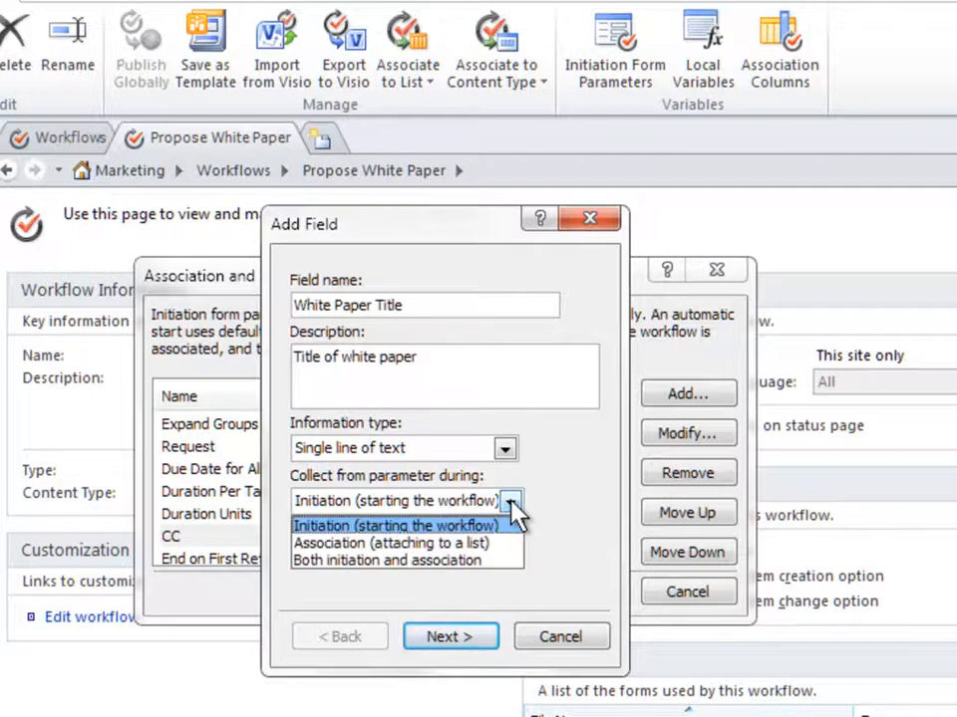
pyautogui.click(510, 501)
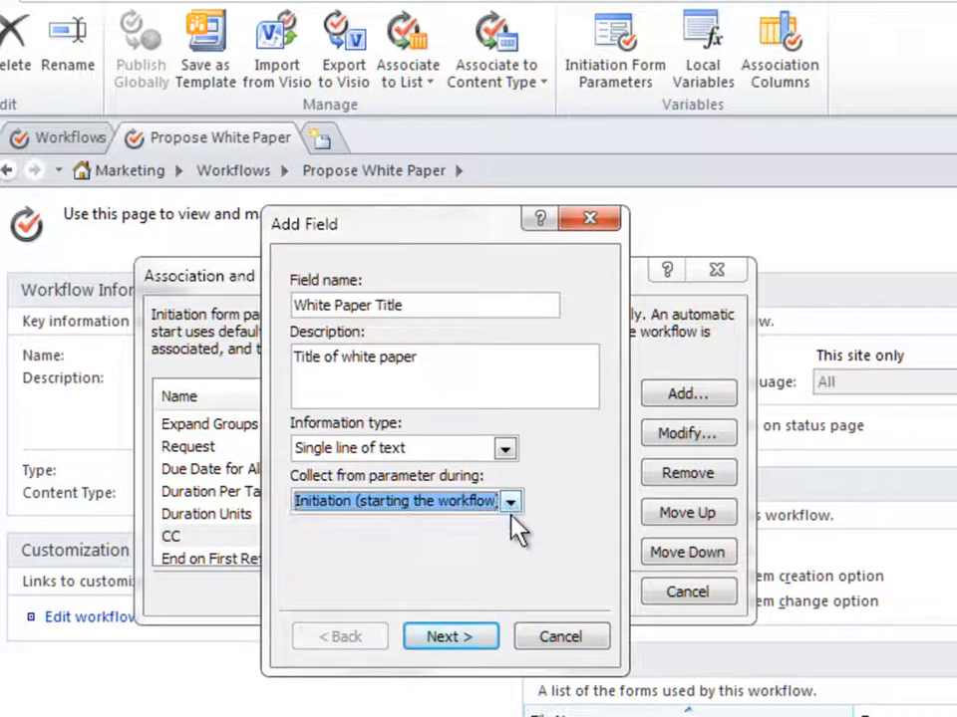
# Step: Set the White Paper Title parameter's default value to "New White Paper" and save the association and initiation form parameters
pyautogui.click(480, 638)
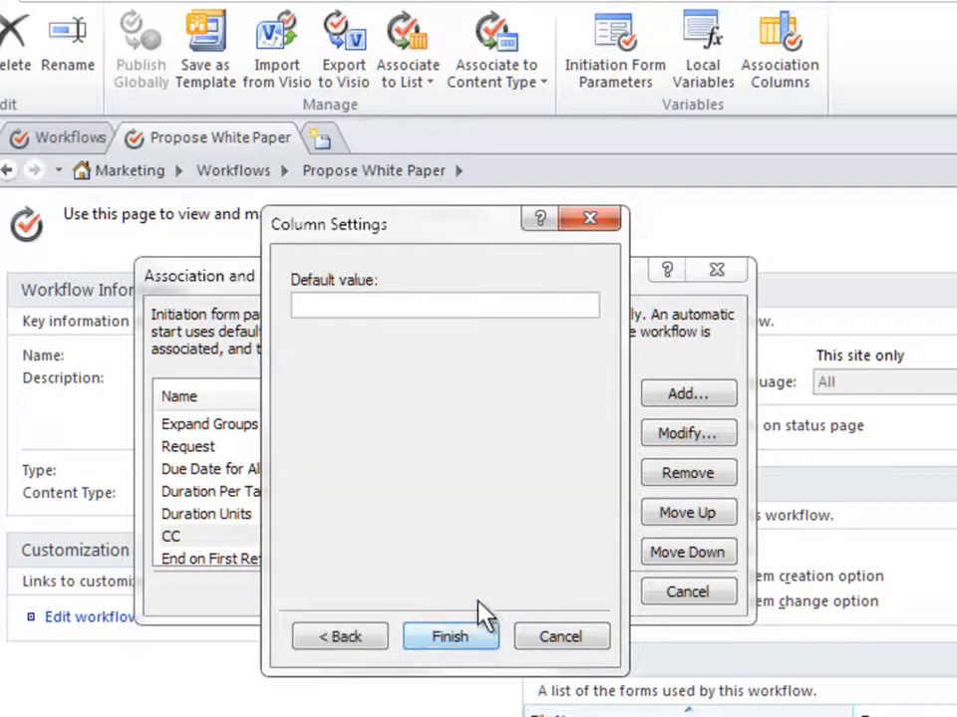
pyautogui.write('New White Paper')
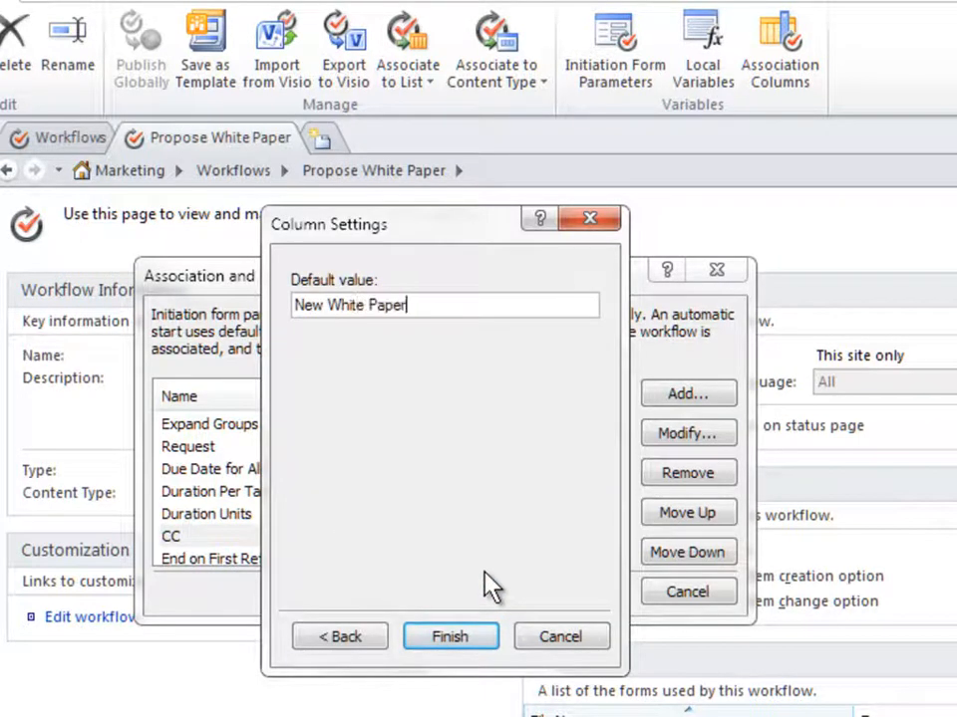
pyautogui.click(474, 638)
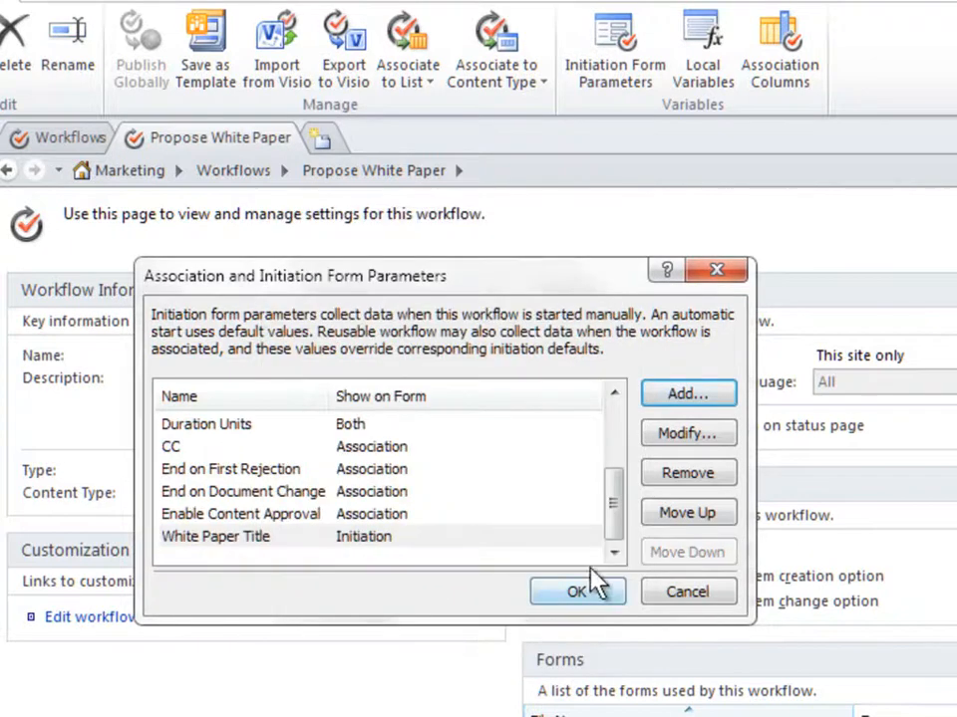
pyautogui.click(584, 541)
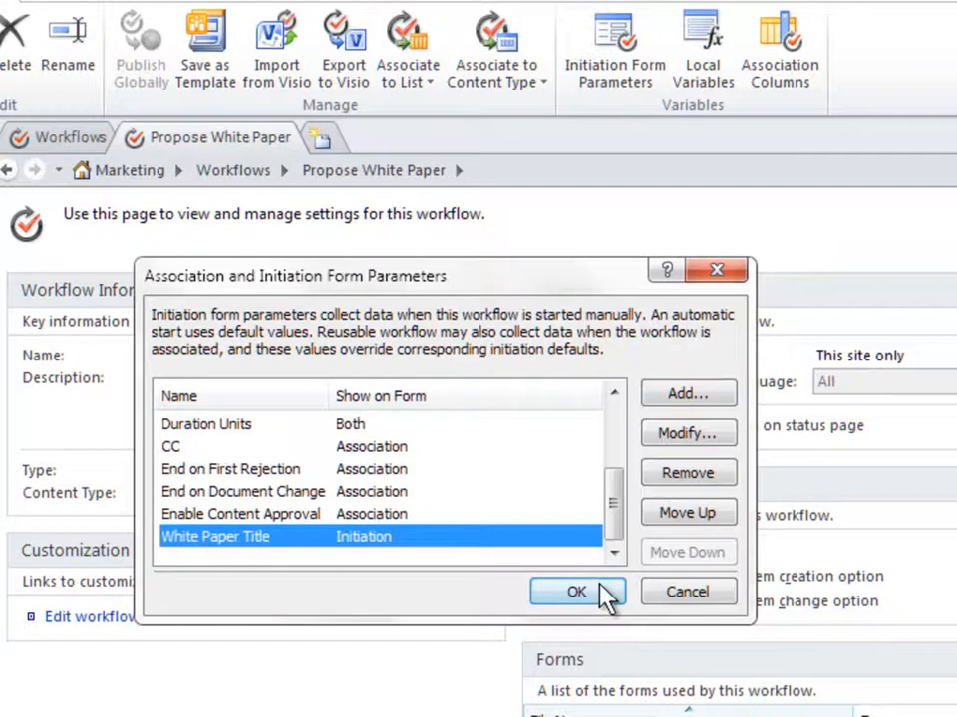
pyautogui.click(600, 583)
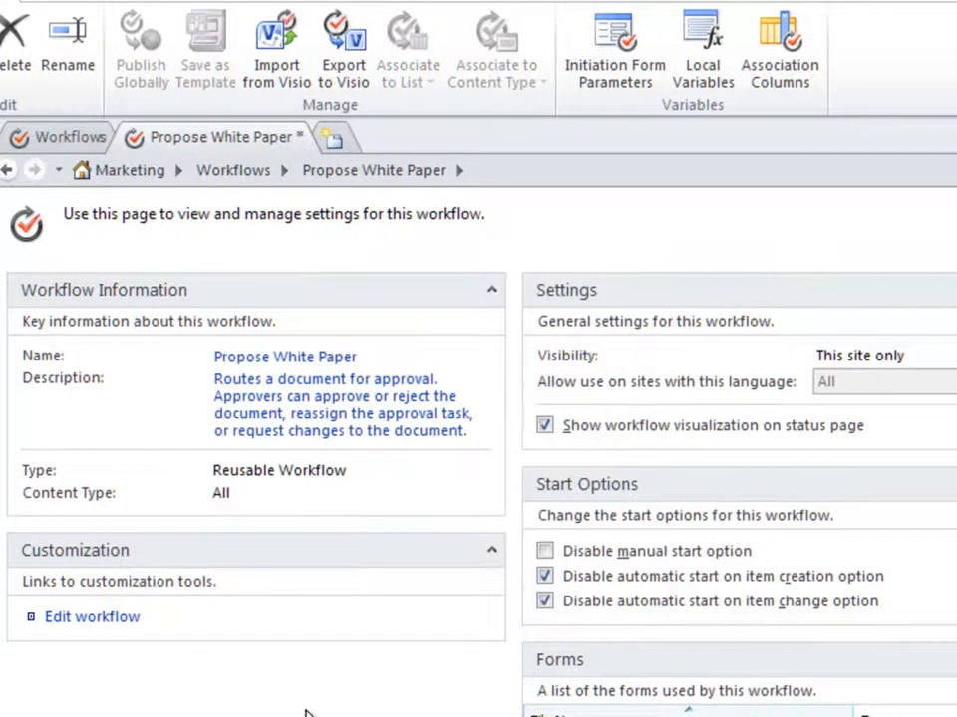
# Step: Open the Approval Workflow Task process from the workflow's Step 1 and open the behavior of a single task for editing
pyautogui.click(104, 618)
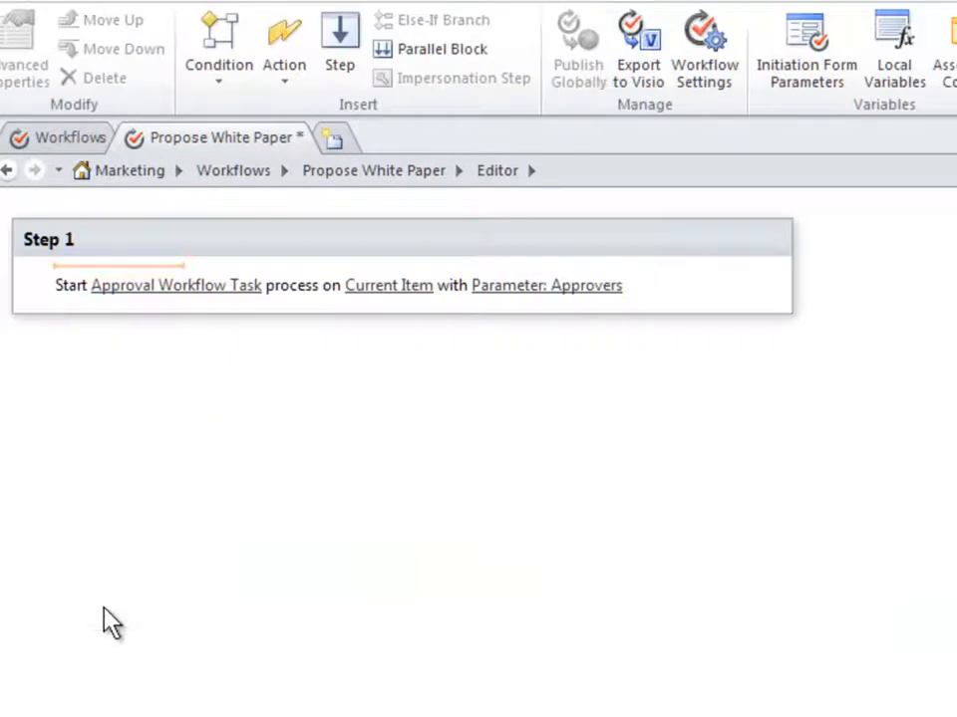
pyautogui.click(206, 285)
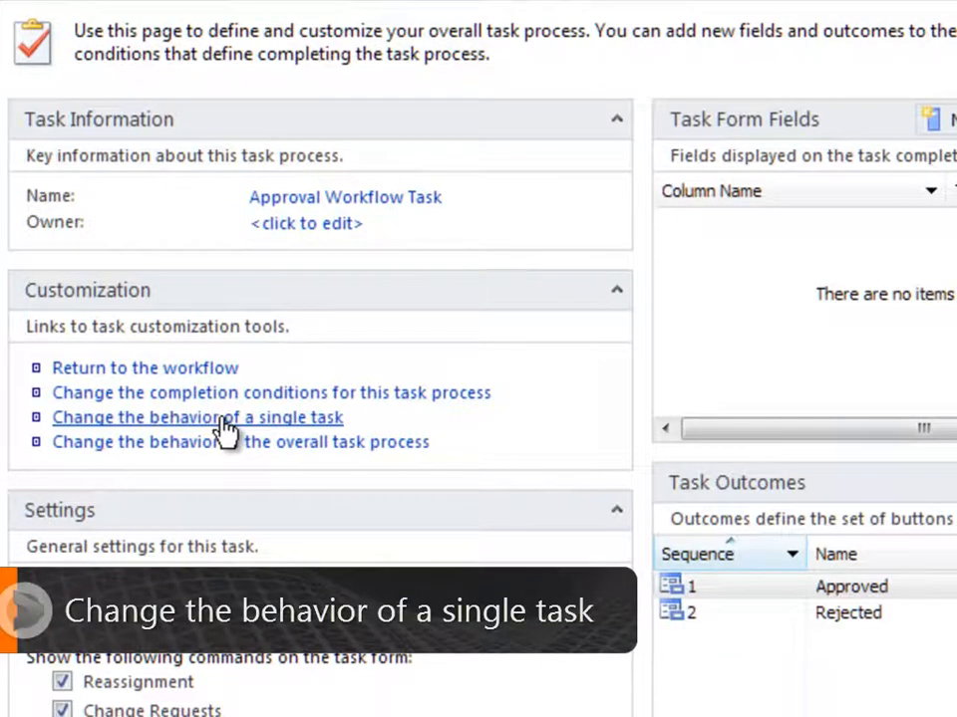
pyautogui.click(226, 422)
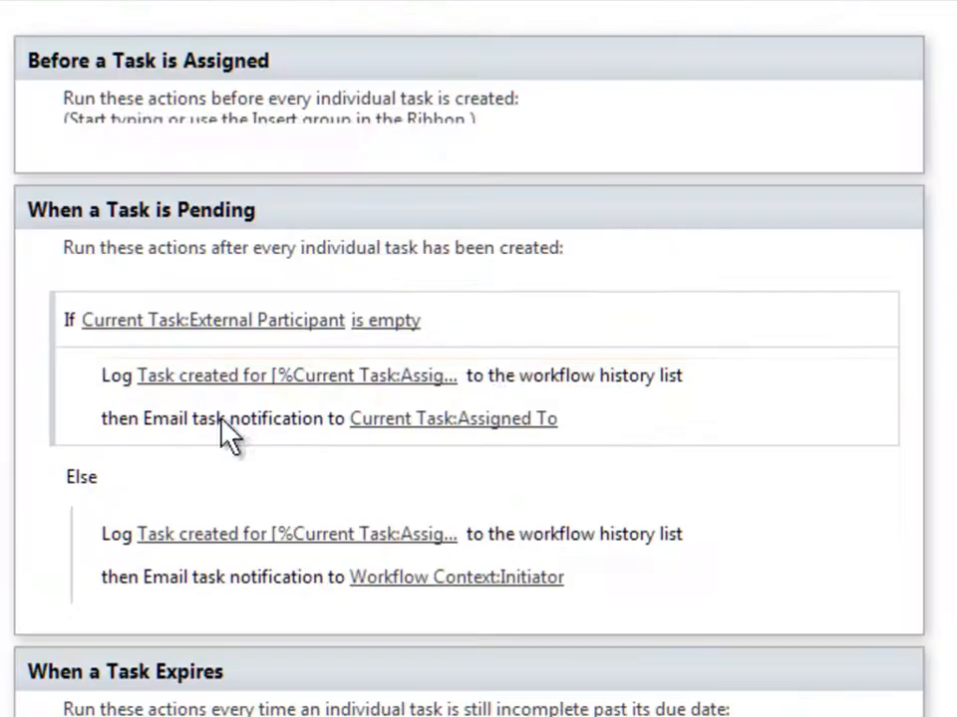
# Step: Examine the single-task actions for when a task is pending, expires, is deleted and completes
pyautogui.scroll(-1, 468, 358)
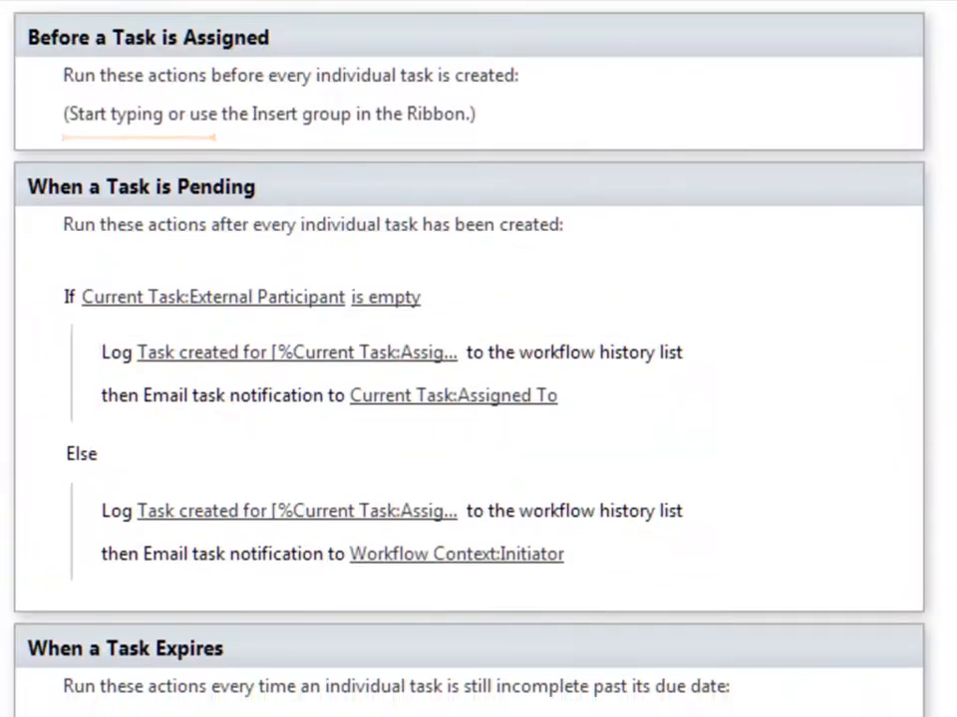
pyautogui.scroll(-3, 468, 359)
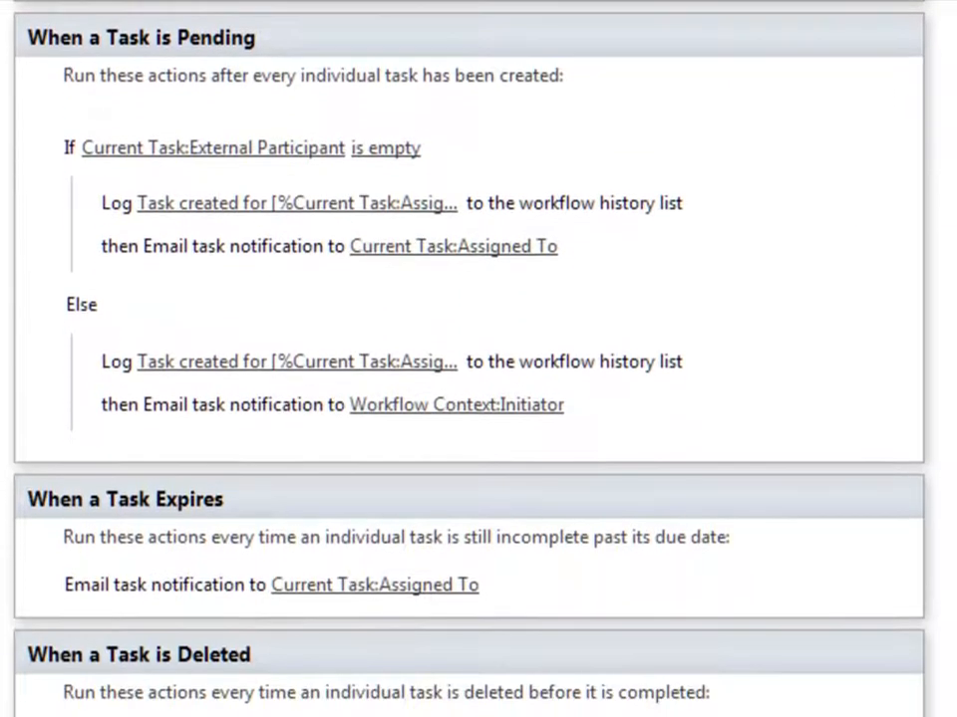
pyautogui.scroll(-9, 469, 358)
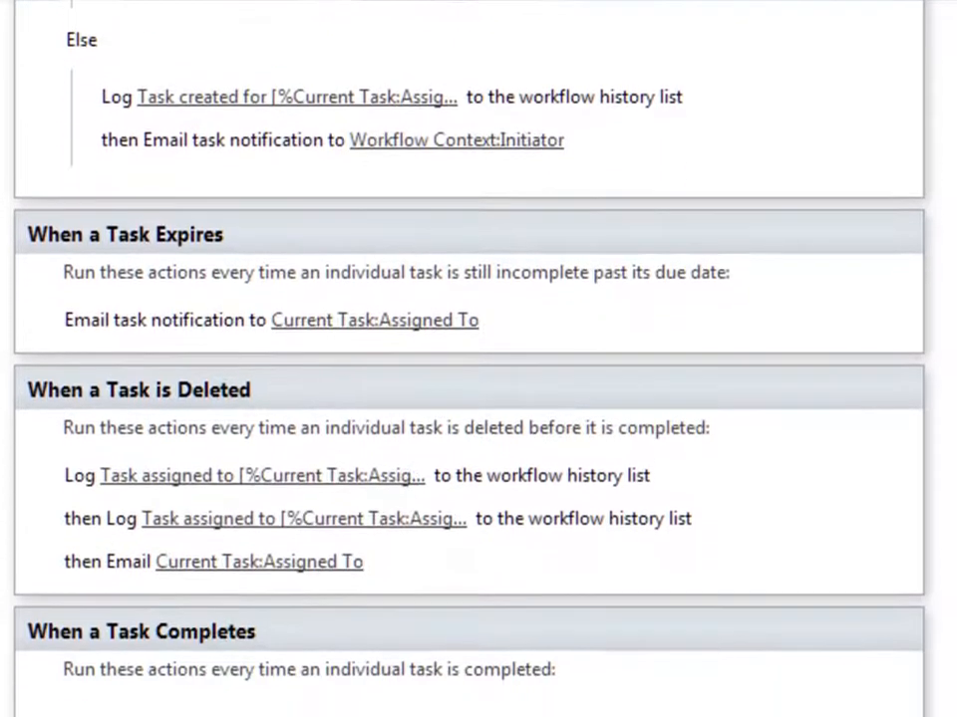
pyautogui.scroll(-1, 468, 358)
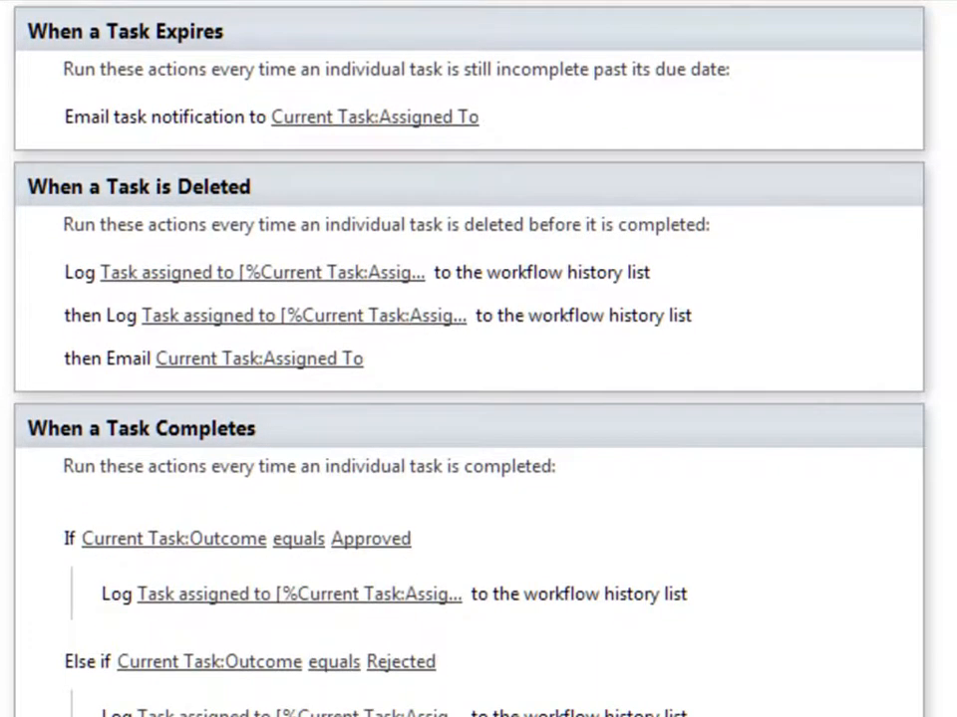
pyautogui.scroll(-5, 469, 358)
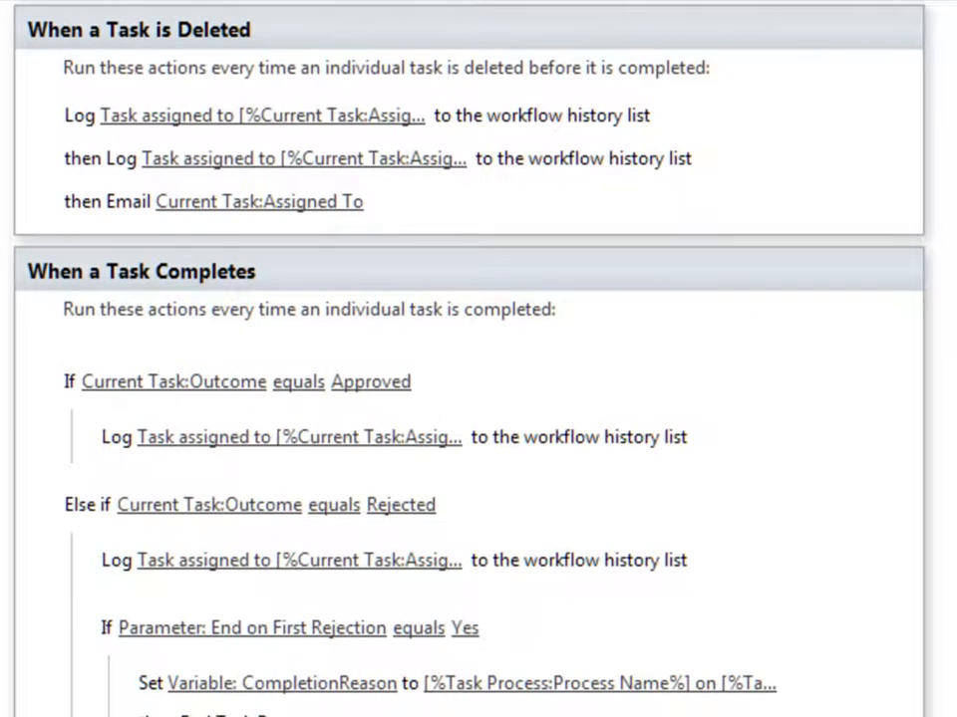
pyautogui.scroll(7, 468, 359)
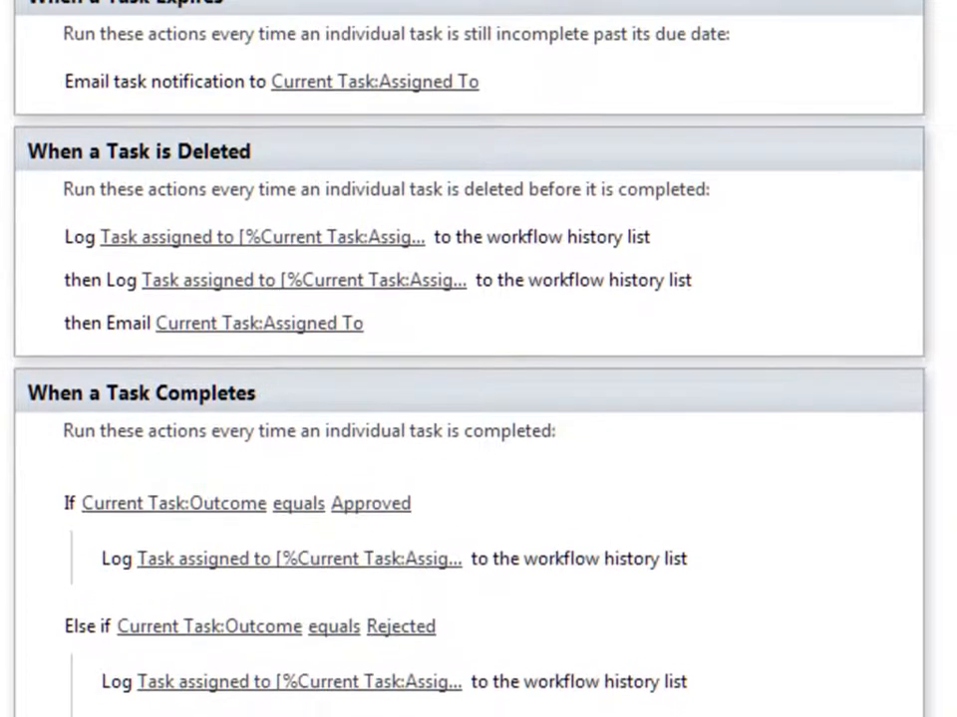
pyautogui.scroll(10, 468, 358)
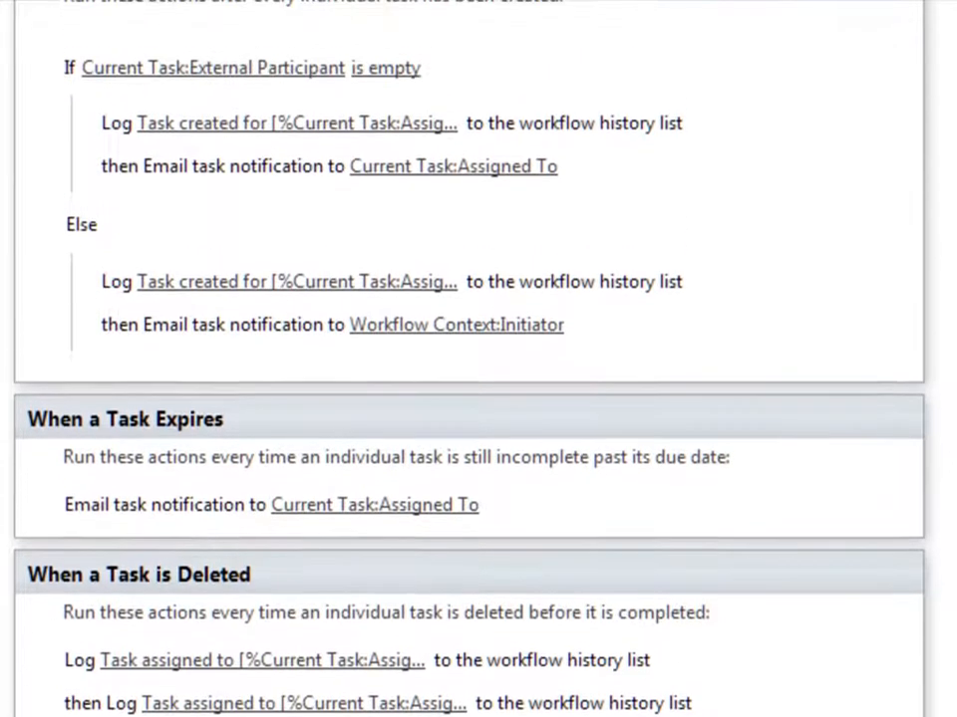
pyautogui.scroll(1, 468, 358)
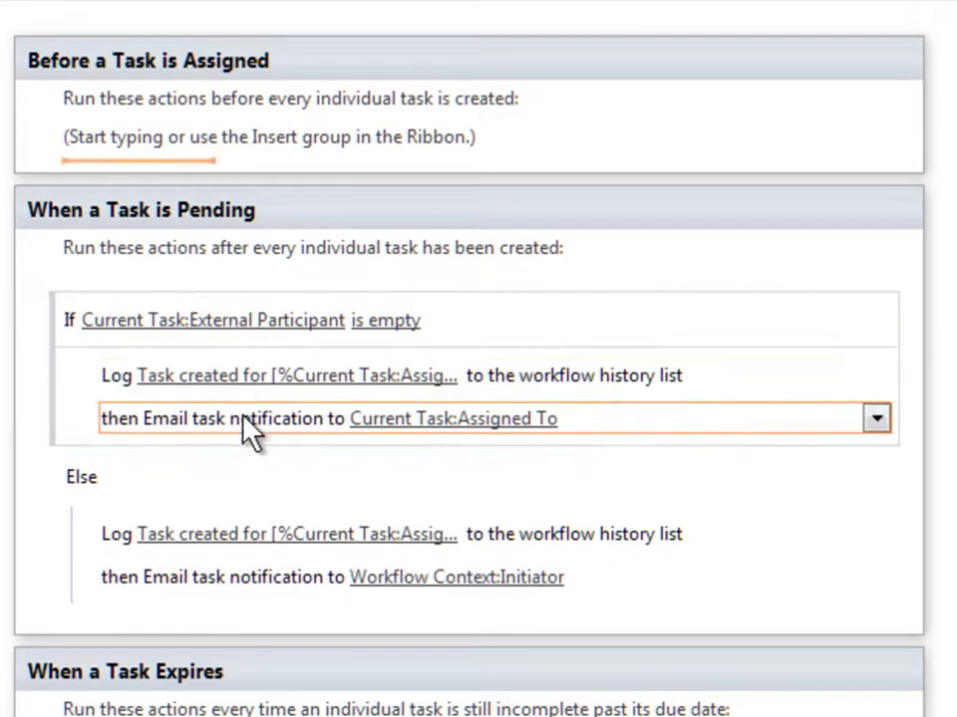
# Step: In the pending-task notification email to Current Task:Assigned To, delete the parenthetical sentence about lacking access from instruction 3
pyautogui.click(407, 423)
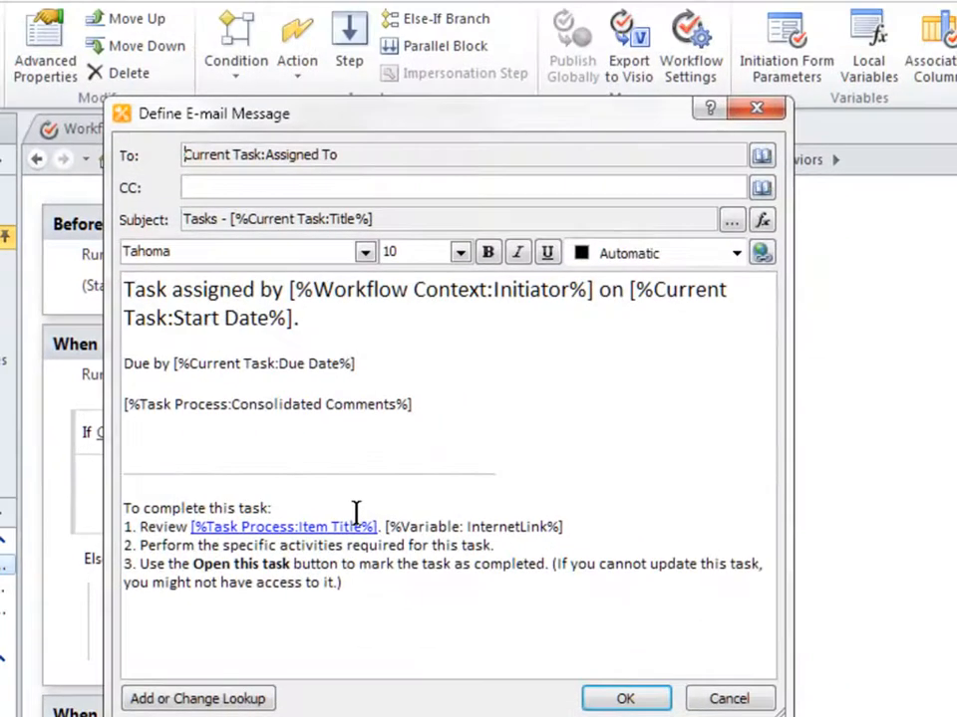
pyautogui.click(549, 564)
pyautogui.hotkey('ctrl', 'shift', 'End')
pyautogui.press('Delete')
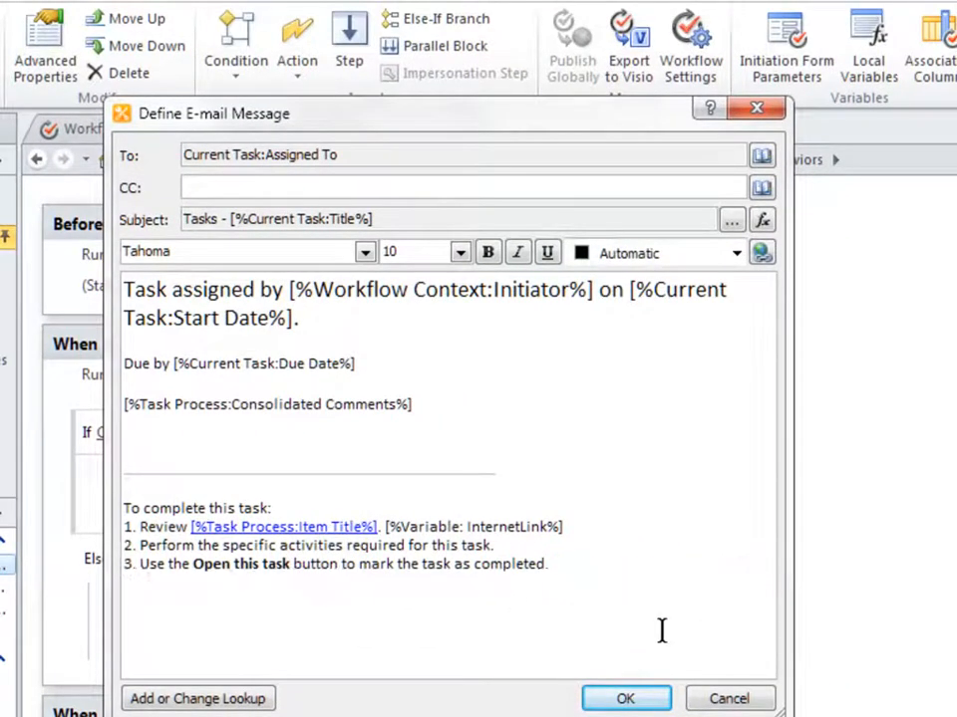
# Step: Add a fourth instruction line to the email body reading "4. If you have any difficulties, please contact ."
pyautogui.press('Return')
pyautogui.write('4. If you ')
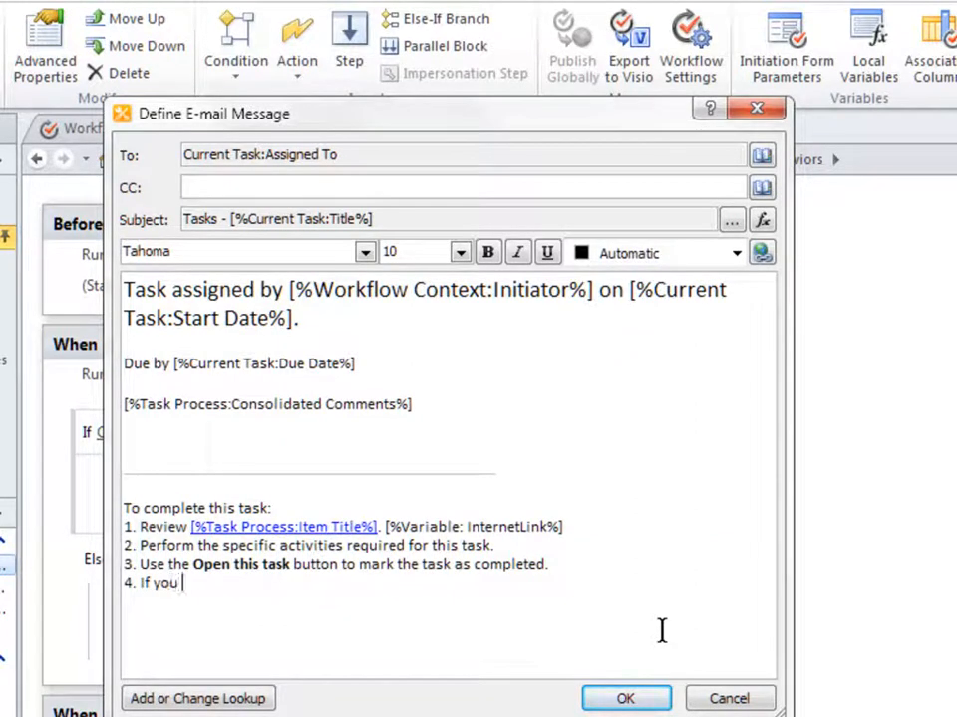
pyautogui.write('have any diffi')
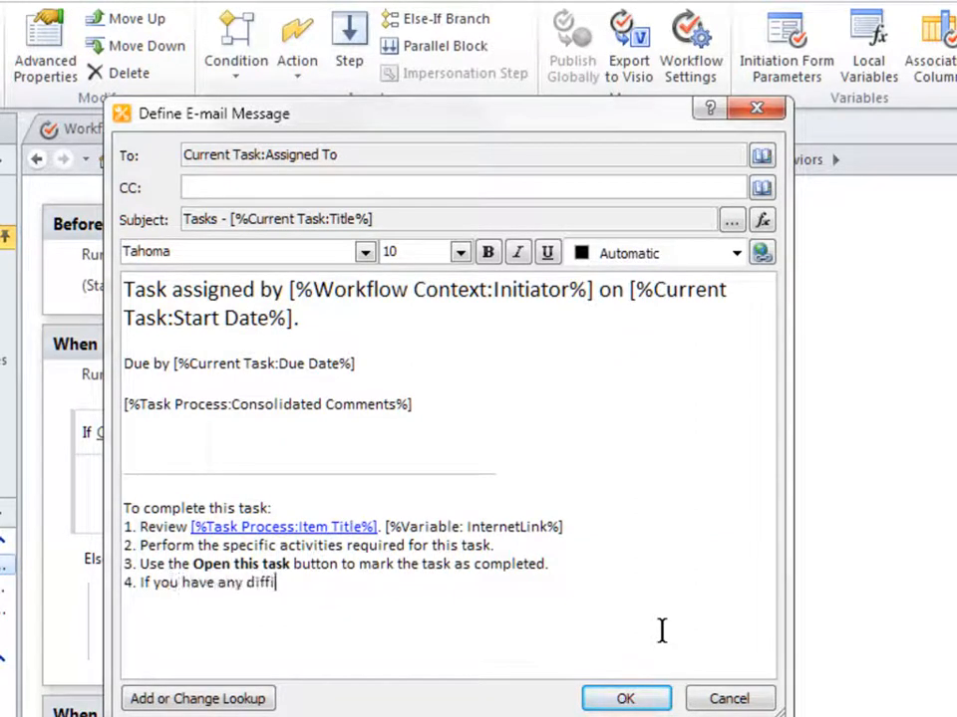
pyautogui.write('culties, pl')
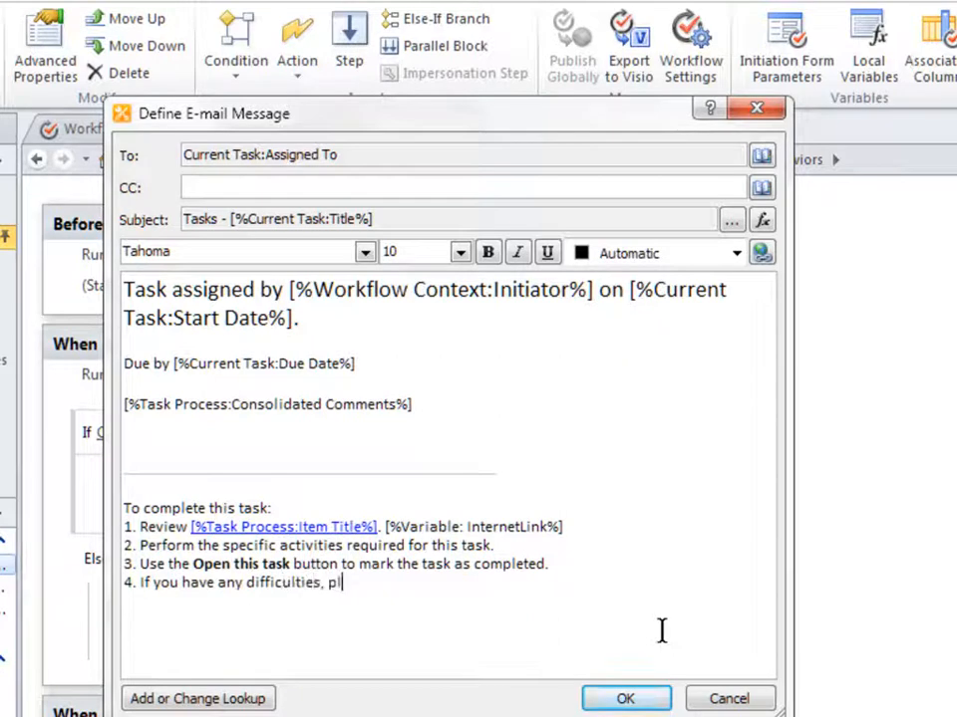
pyautogui.write('ease contact .')
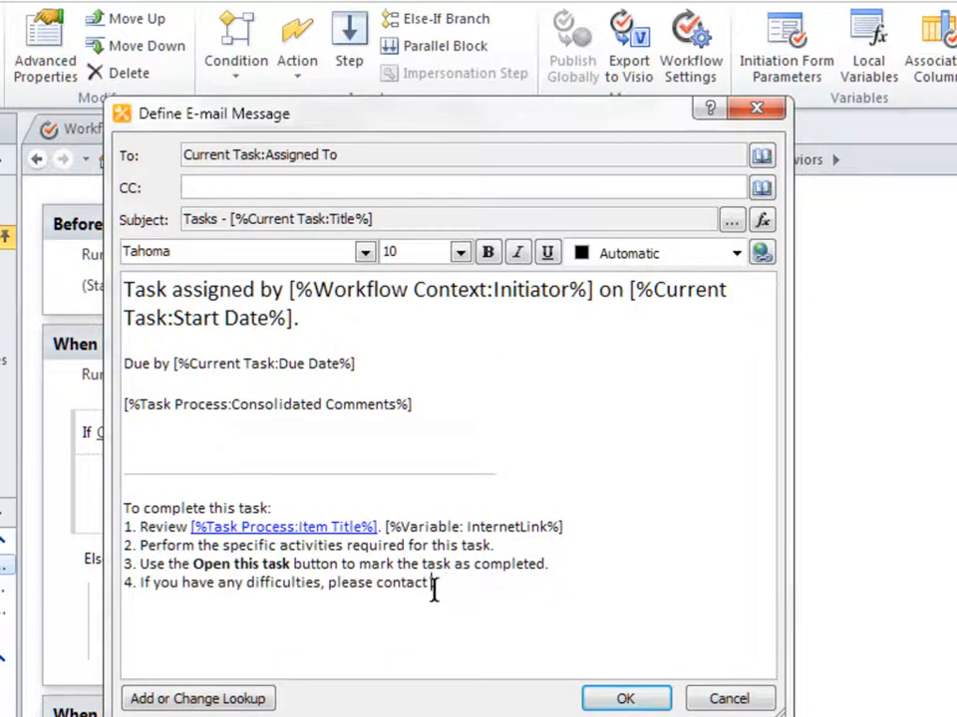
# Step: Insert a lookup before the period in instruction 4, using the Workflow Context data source's Associator field returned as Email Address
pyautogui.click(197, 698)
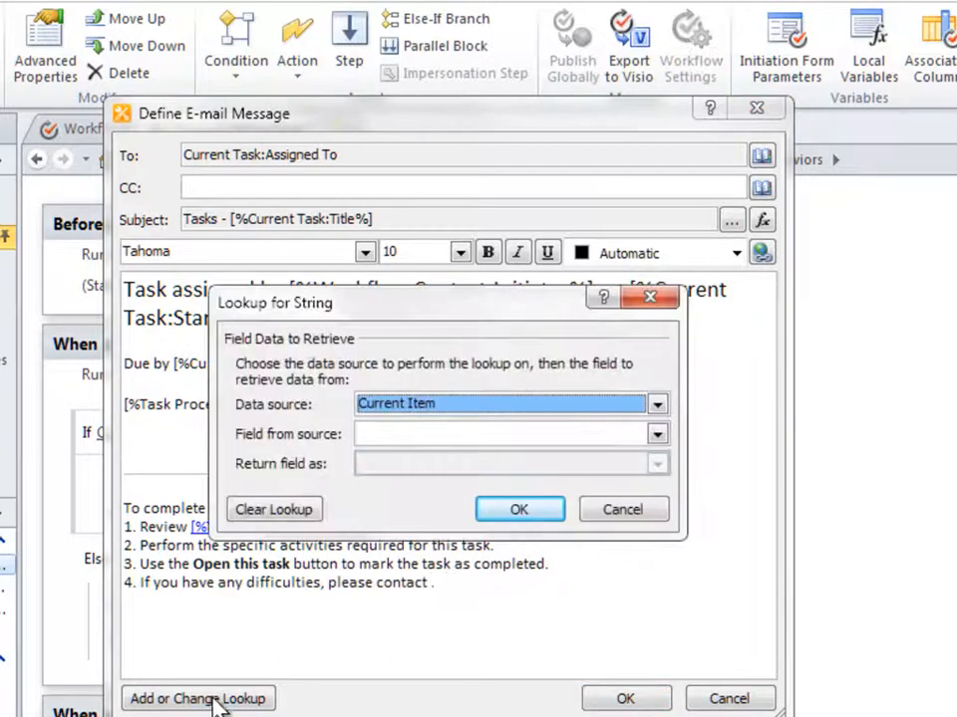
pyautogui.click(538, 409)
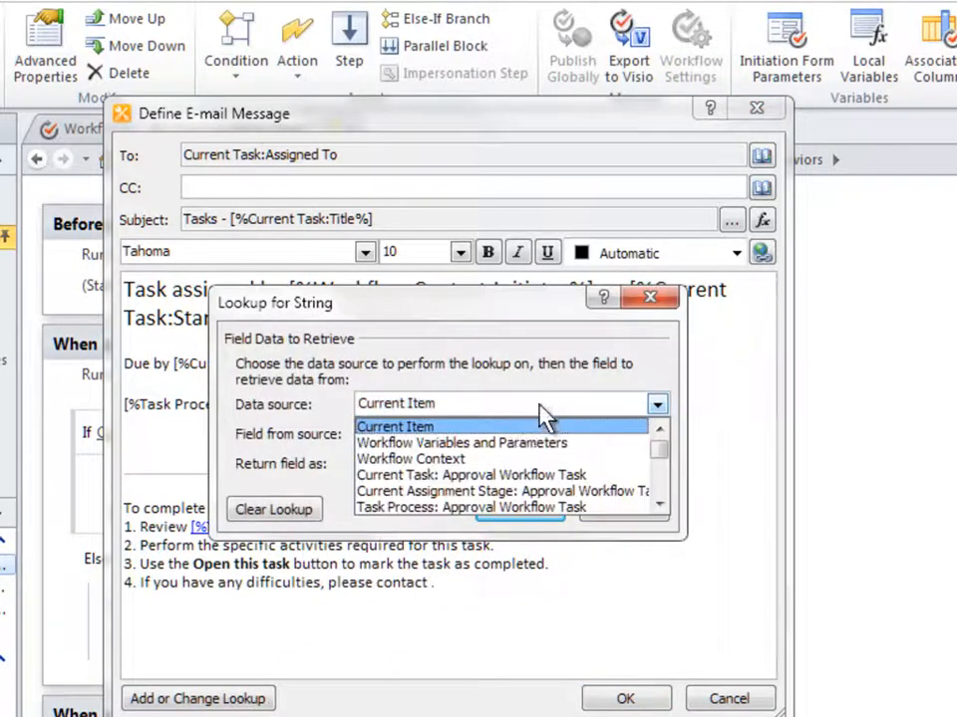
pyautogui.click(444, 460)
pyautogui.click(498, 436)
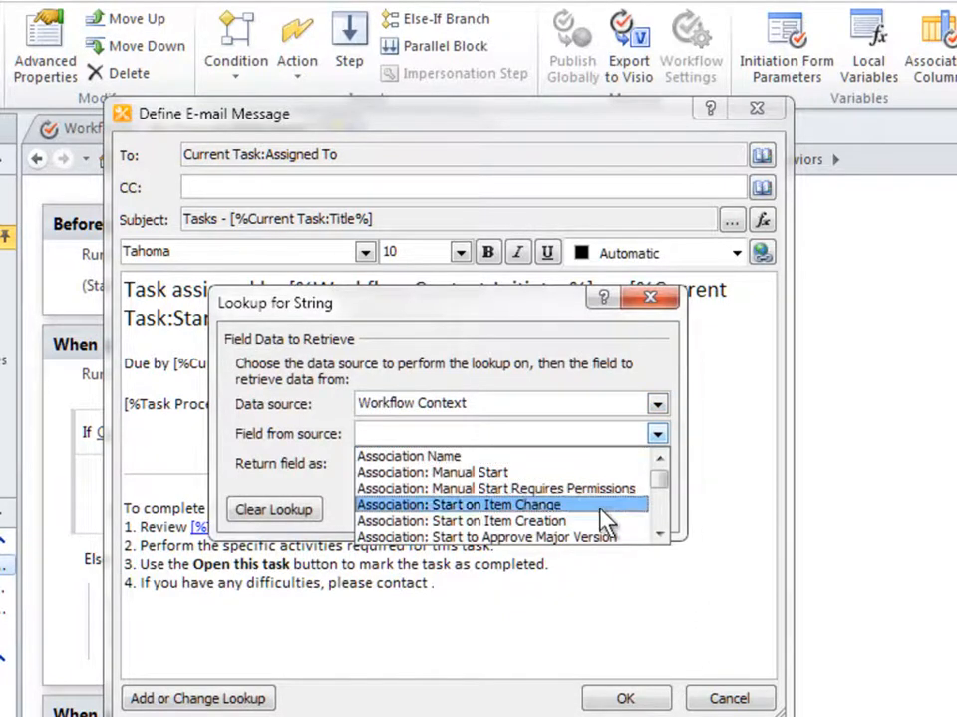
pyautogui.click(658, 534)
pyautogui.click(659, 534)
pyautogui.click(659, 534)
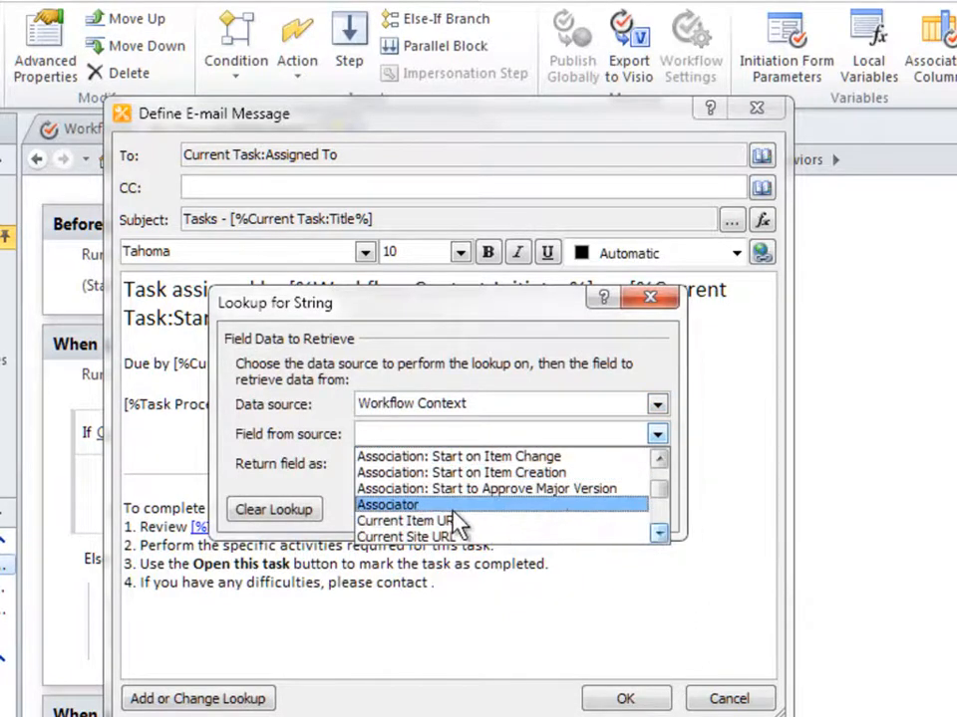
pyautogui.click(503, 506)
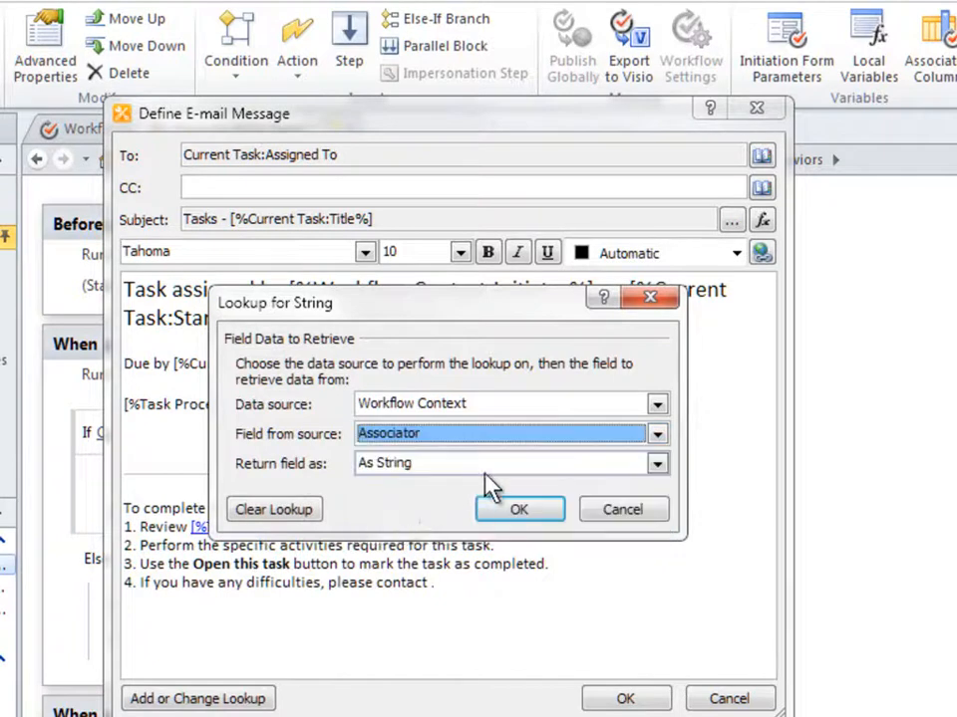
pyautogui.click(510, 465)
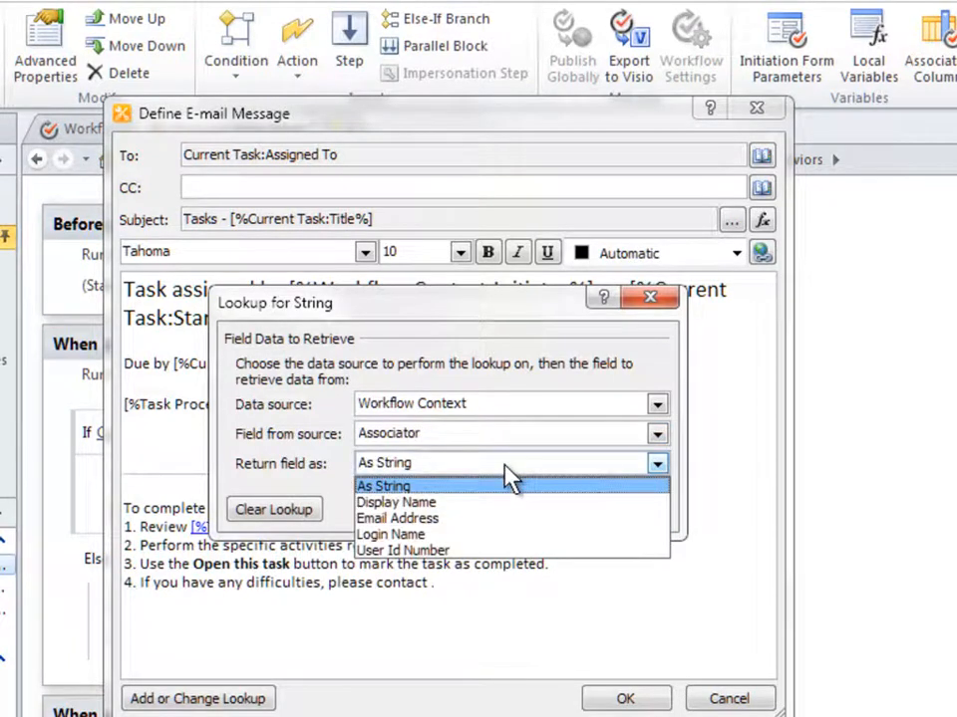
pyautogui.click(409, 518)
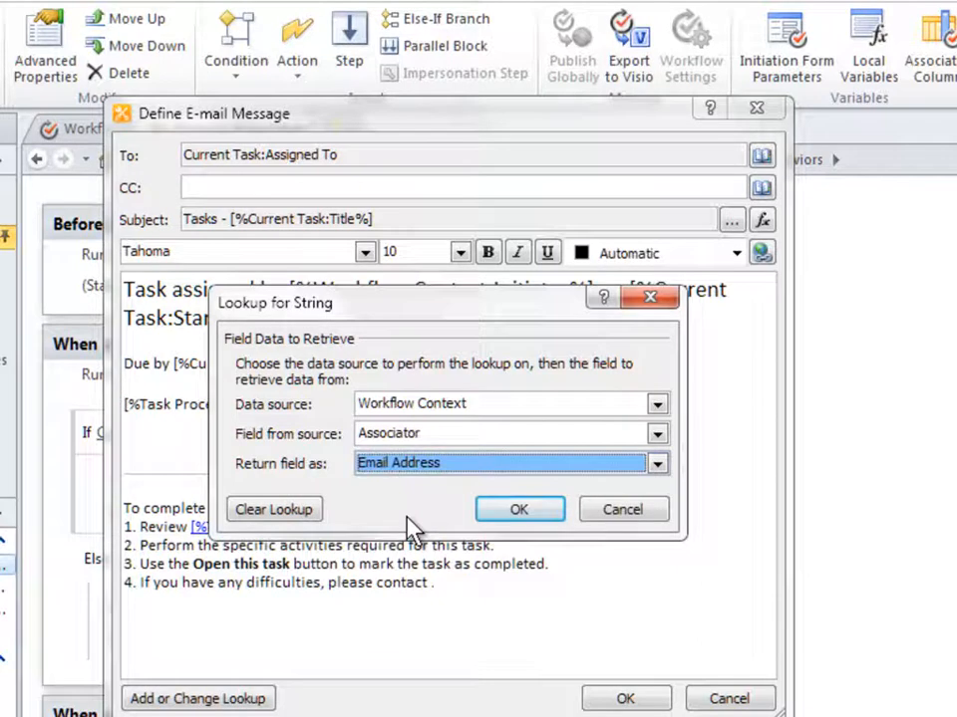
pyautogui.click(544, 510)
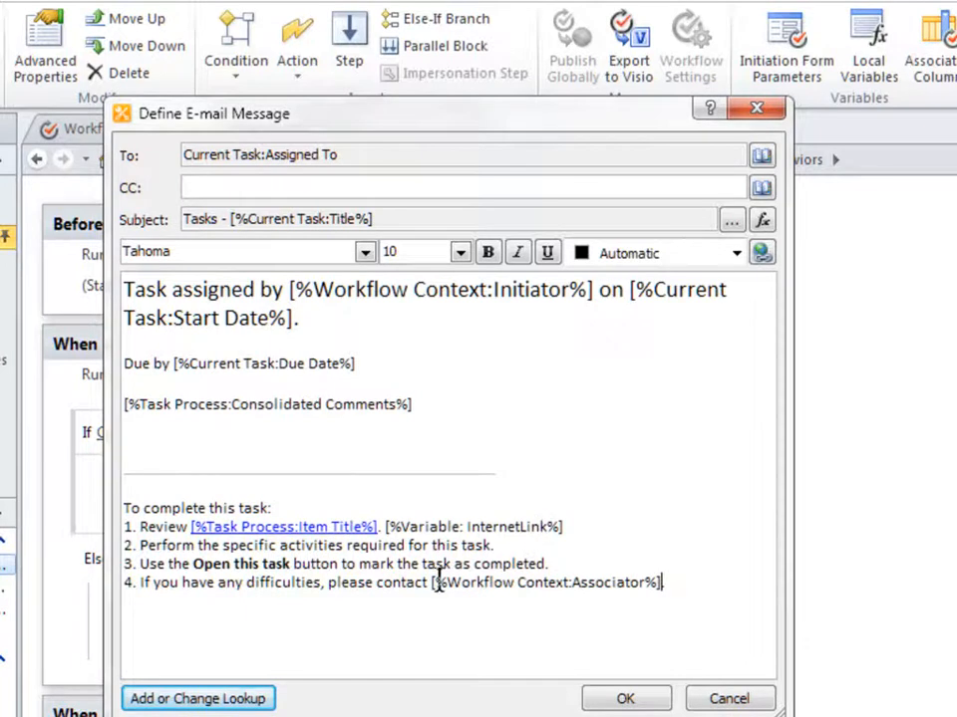
# Step: End instruction 4 of the pending-task notification email with a period and accept the message definition
pyautogui.write('.')
pyautogui.click(625, 698)
# Step: Add an Escalate Task action after the email notification in the When a Task Expires section
pyautogui.scroll(-3, 647, 658)
pyautogui.scroll(-5, 406, 449)
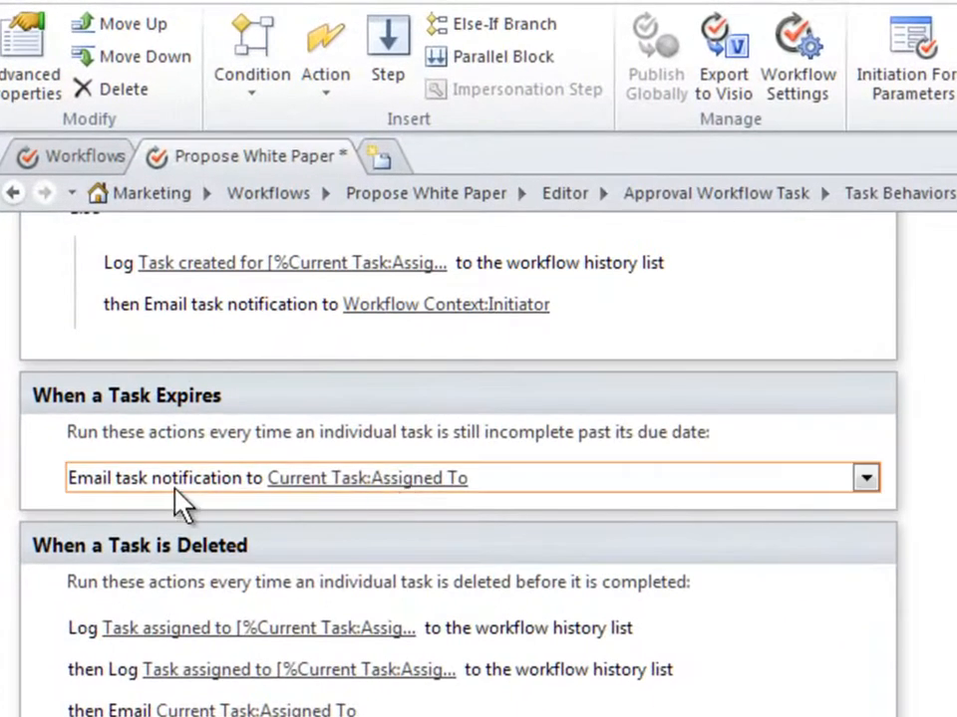
pyautogui.click(118, 430)
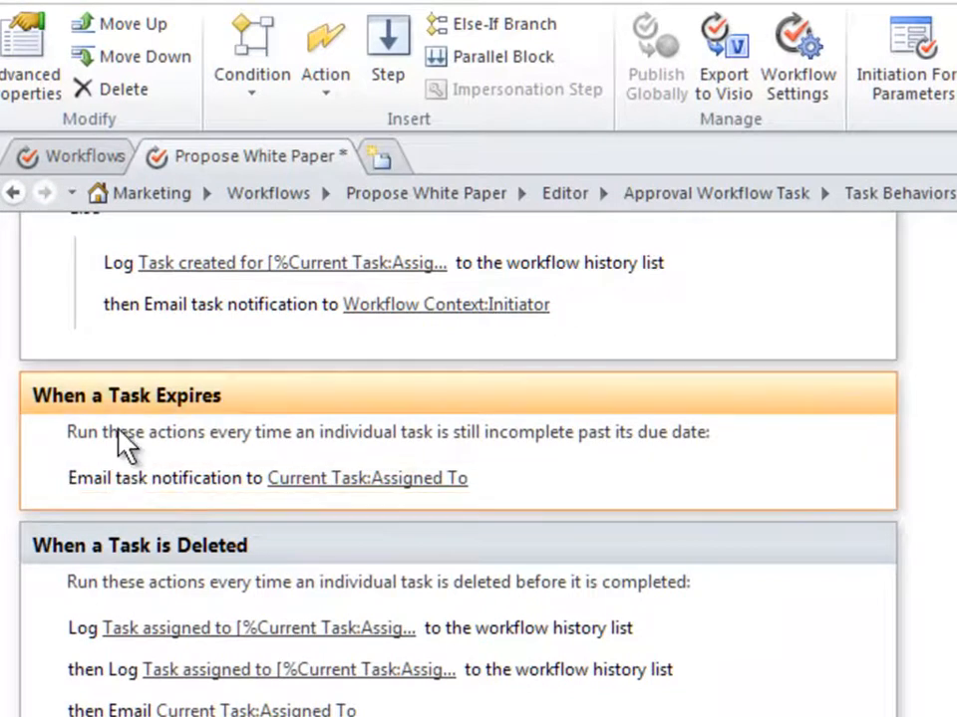
pyautogui.click(93, 498)
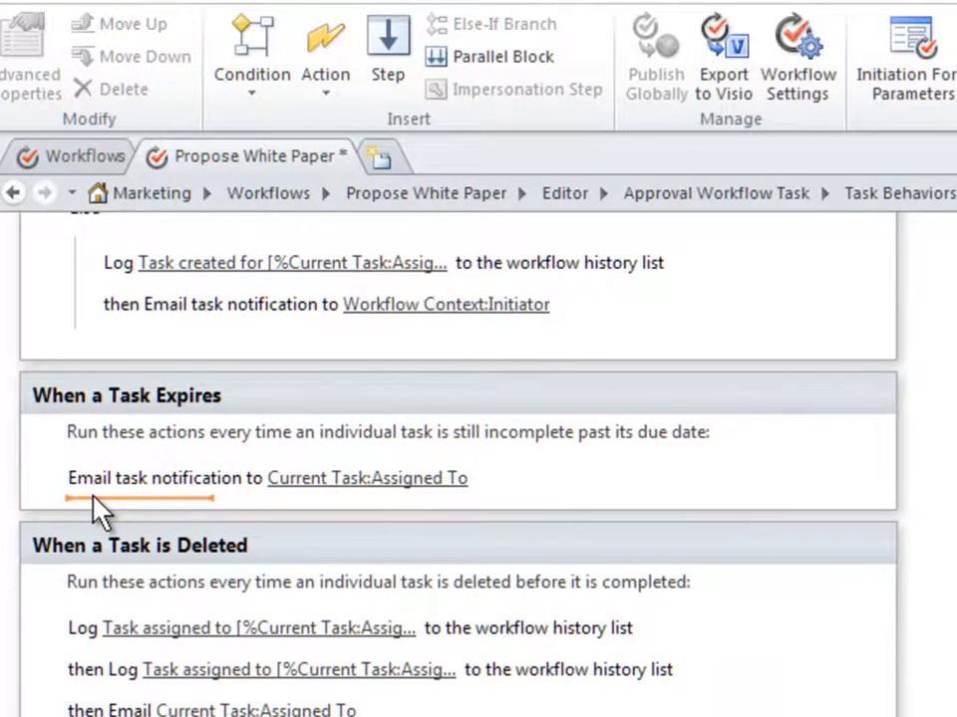
pyautogui.click(309, 100)
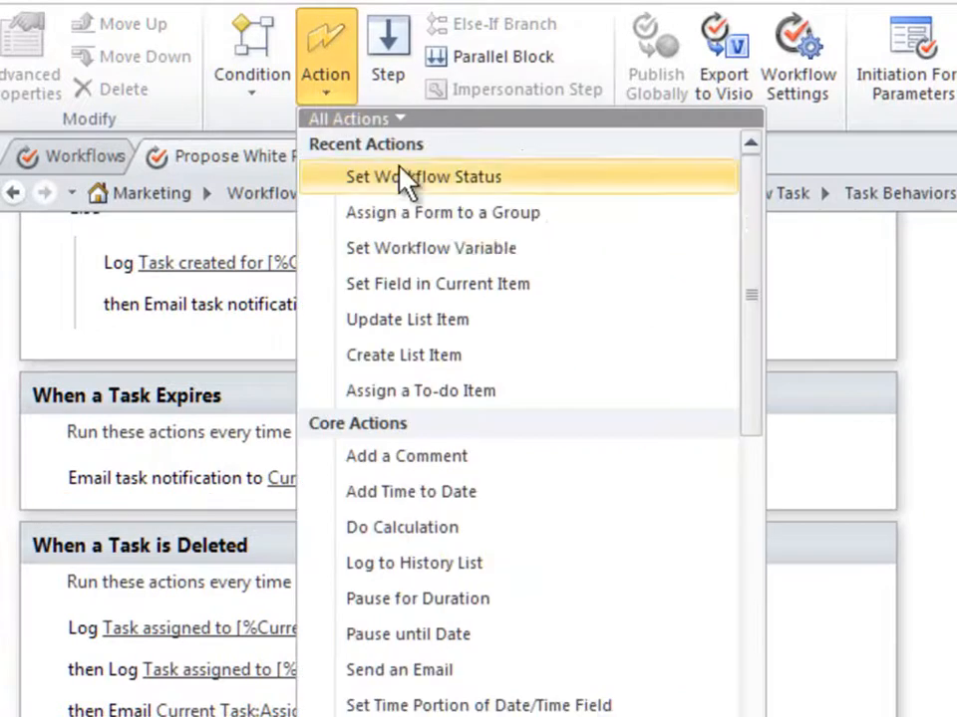
pyautogui.moveTo(754, 304); pyautogui.dragTo(740, 716)
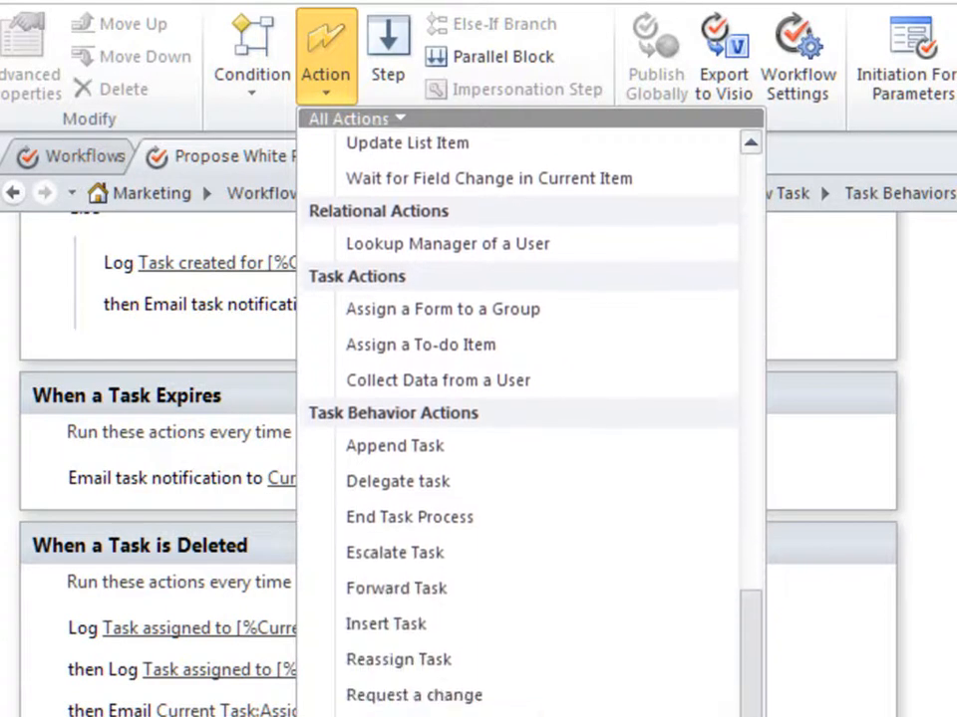
pyautogui.click(408, 568)
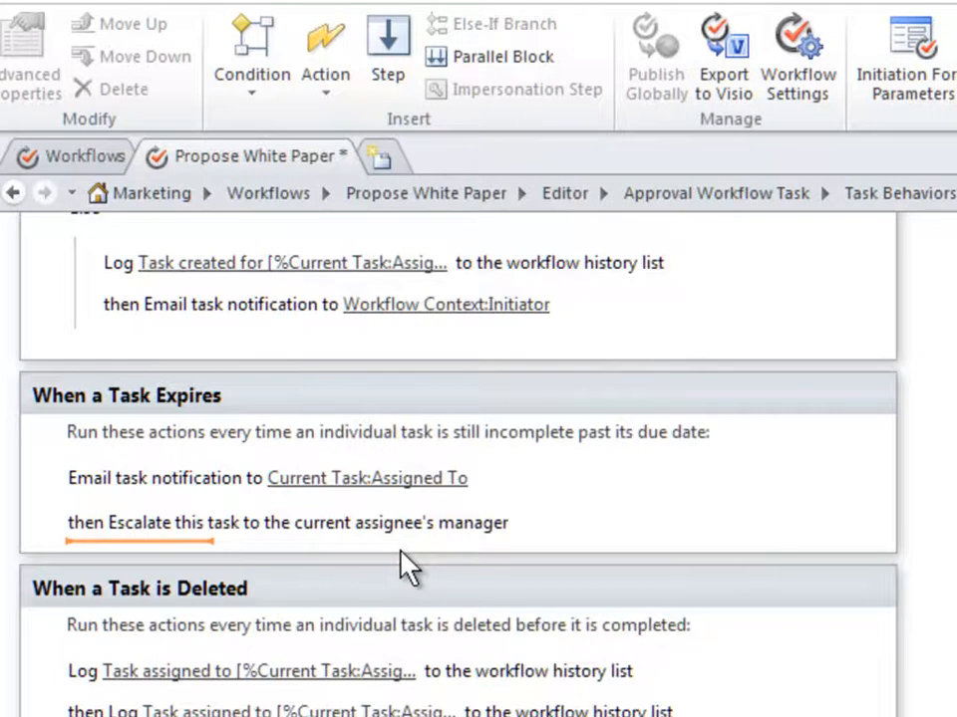
pyautogui.click(265, 519)
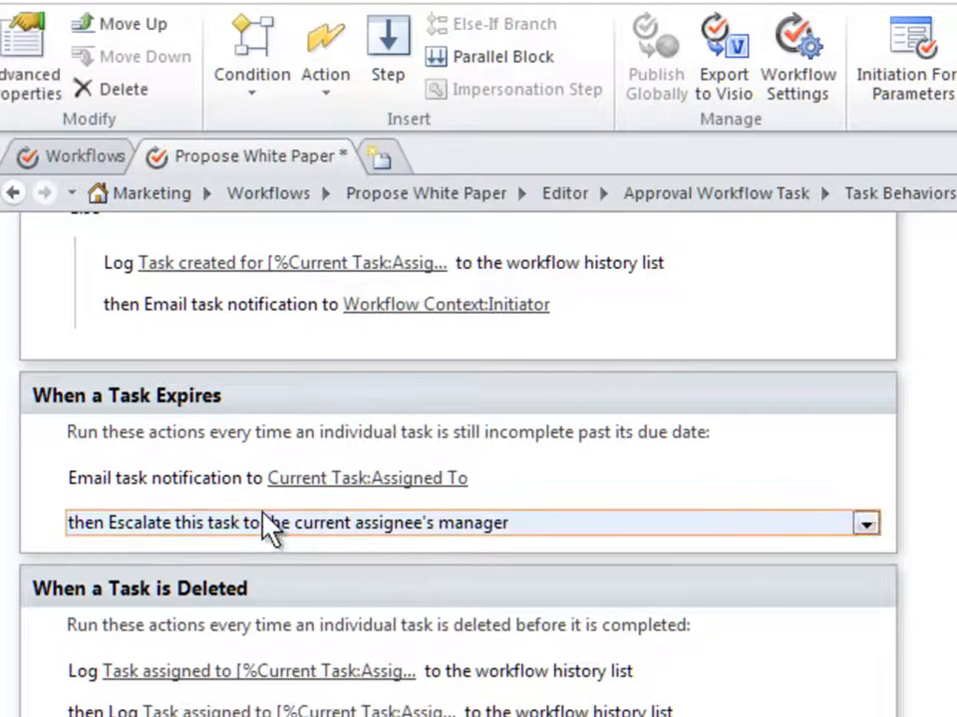
# Step: In the task process completion conditions, change the Number of Approved lookup in the nested condition to the Percentage of Approved field
pyautogui.click(14, 194)
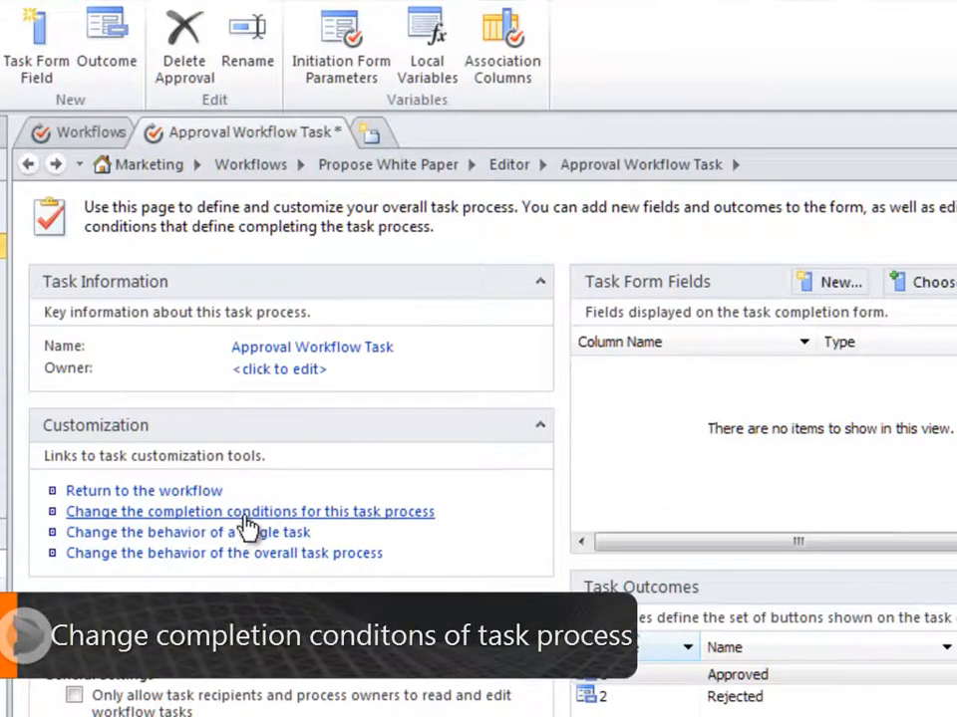
pyautogui.click(247, 520)
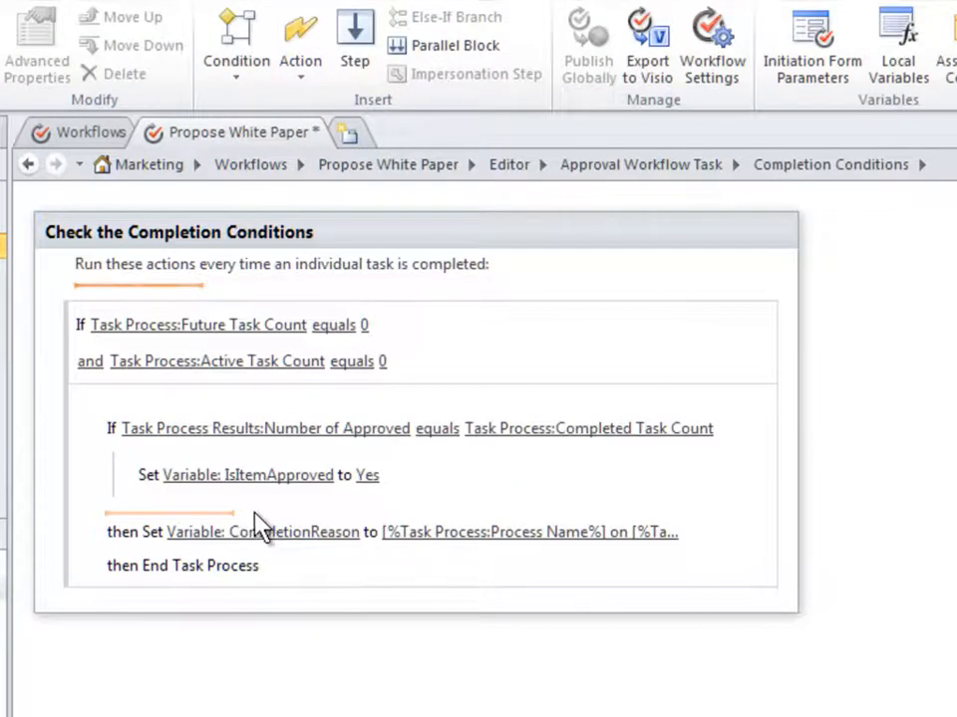
pyautogui.click(367, 435)
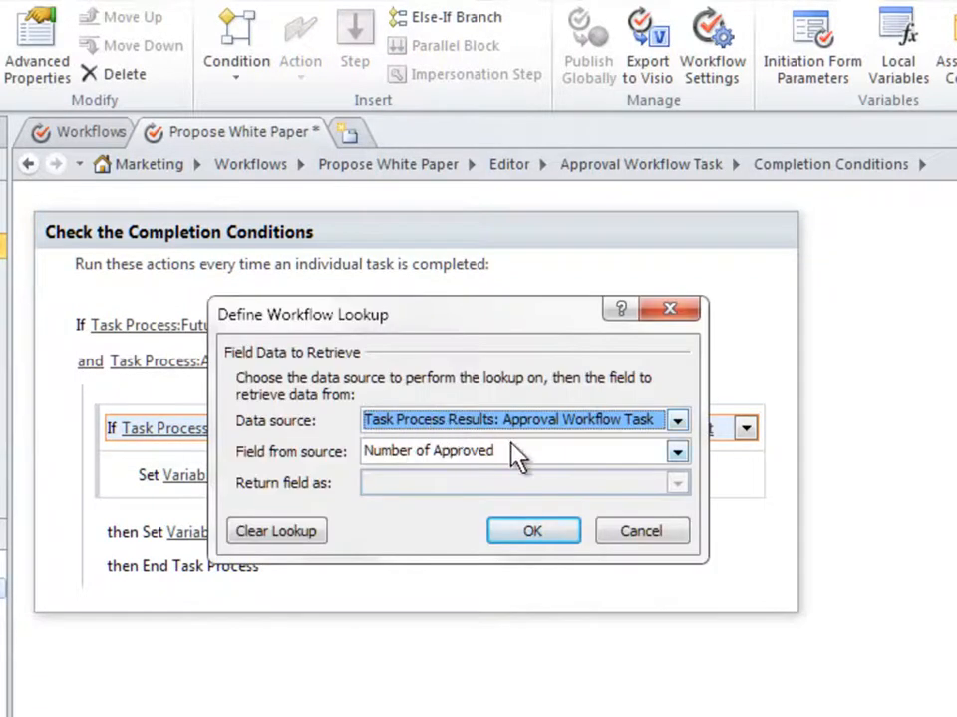
pyautogui.click(558, 454)
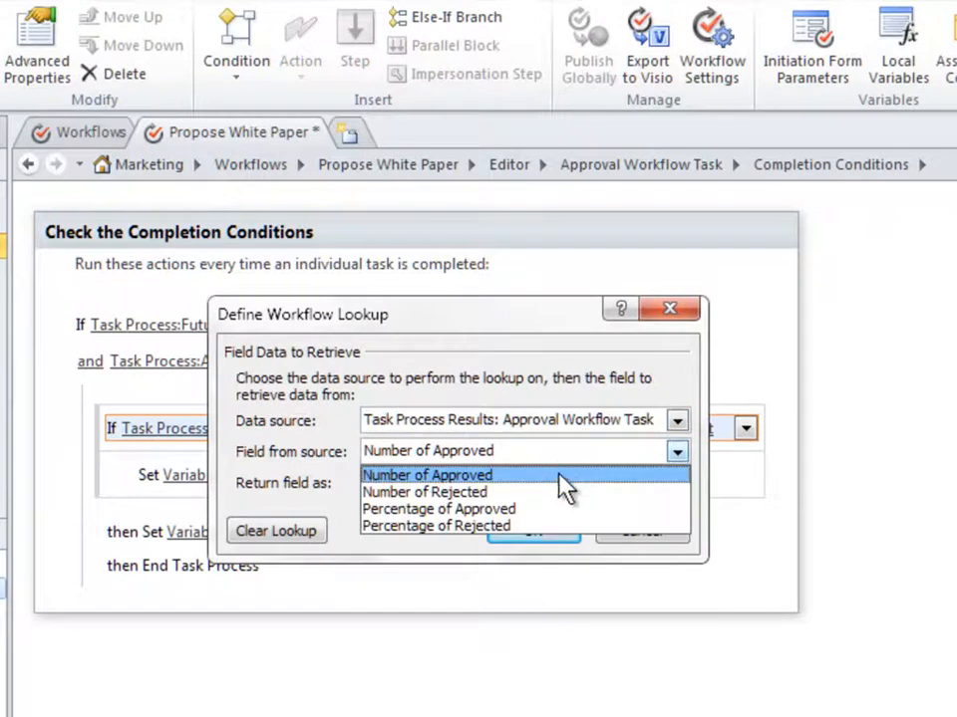
pyautogui.click(516, 511)
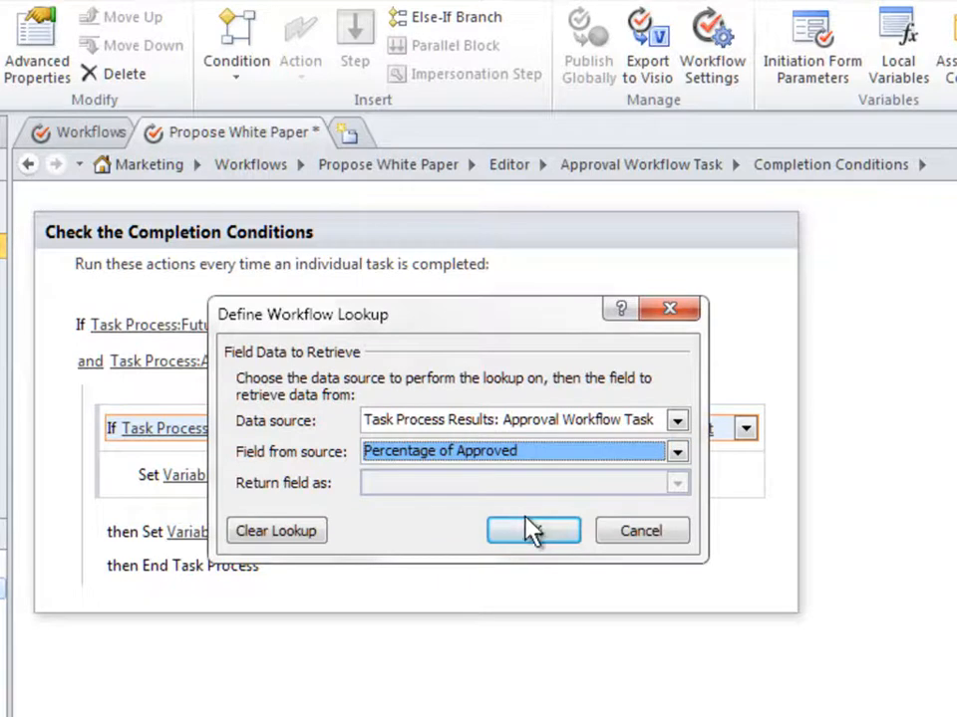
pyautogui.click(551, 538)
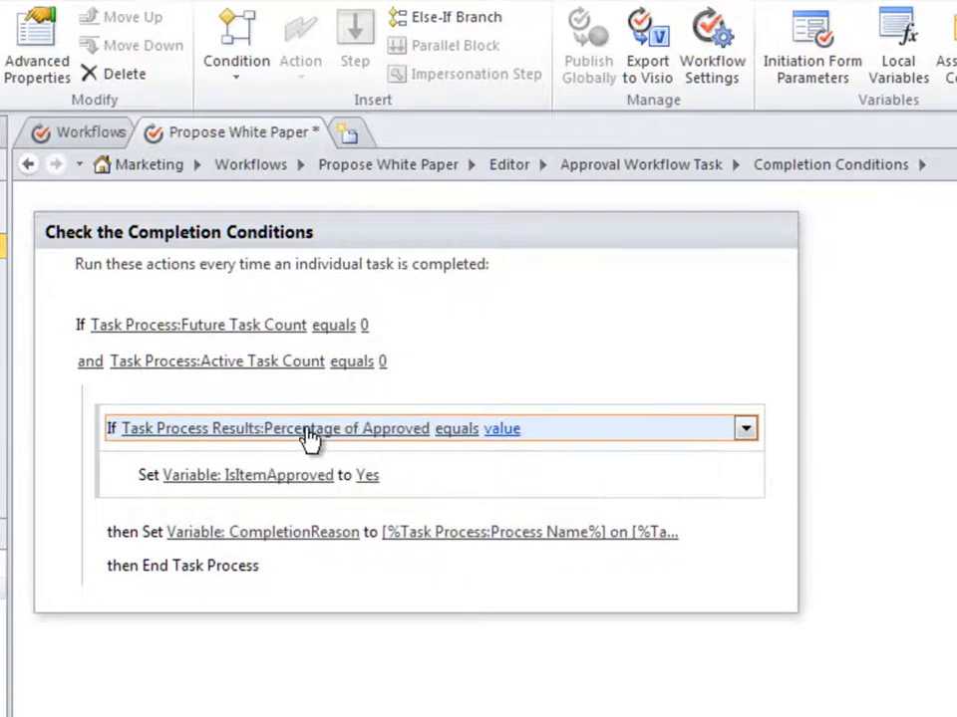
# Step: Complete the Percentage of Approved condition with the comparison "is greater than" and the value 60
pyautogui.click(454, 430)
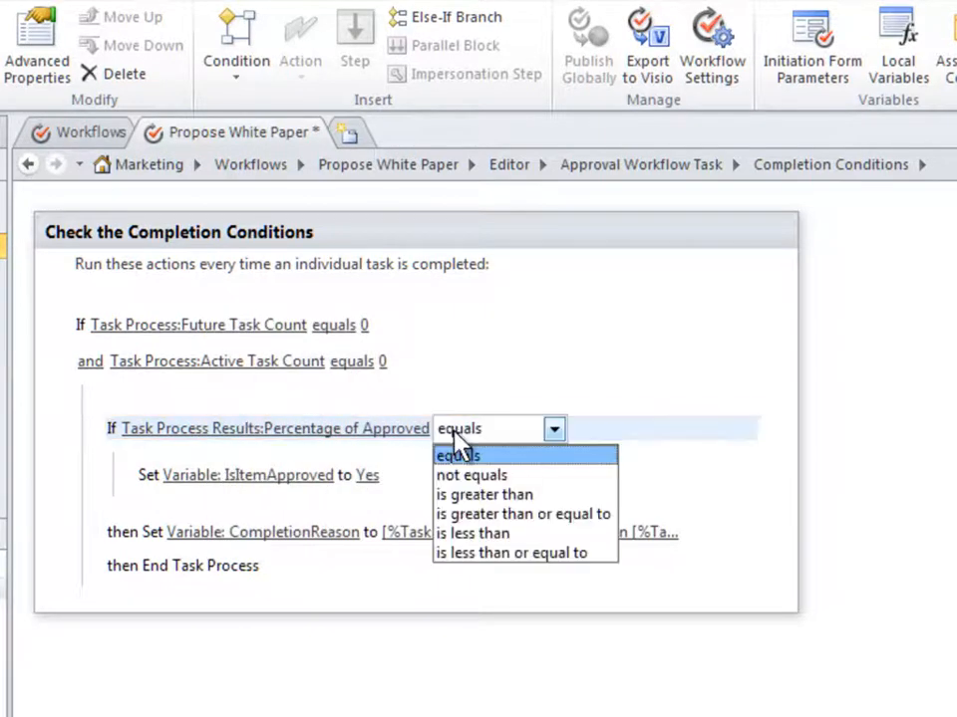
pyautogui.click(483, 496)
pyautogui.click(555, 430)
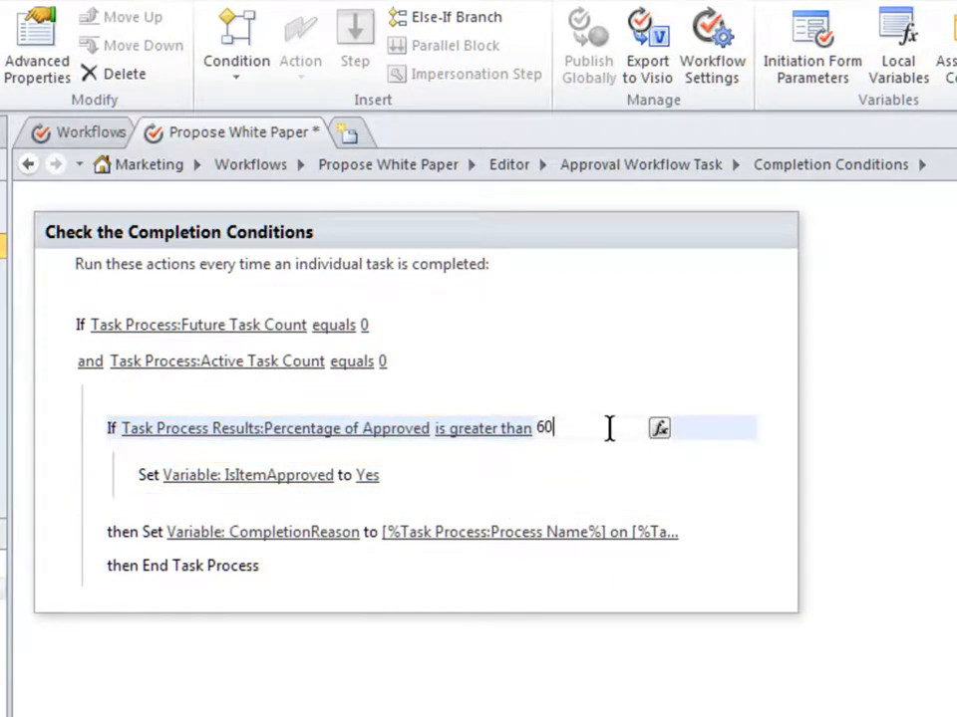
pyautogui.write('60')
pyautogui.click(551, 638)
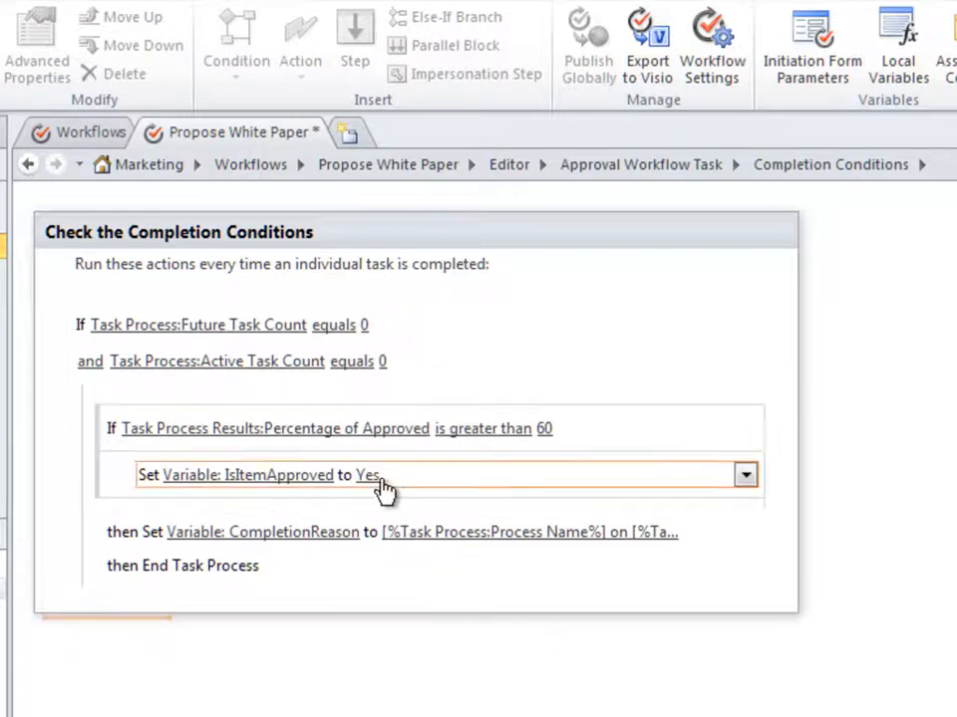
# Step: Examine the overall task process behaviors for when the process starts, is running, is canceled and completes
pyautogui.click(28, 166)
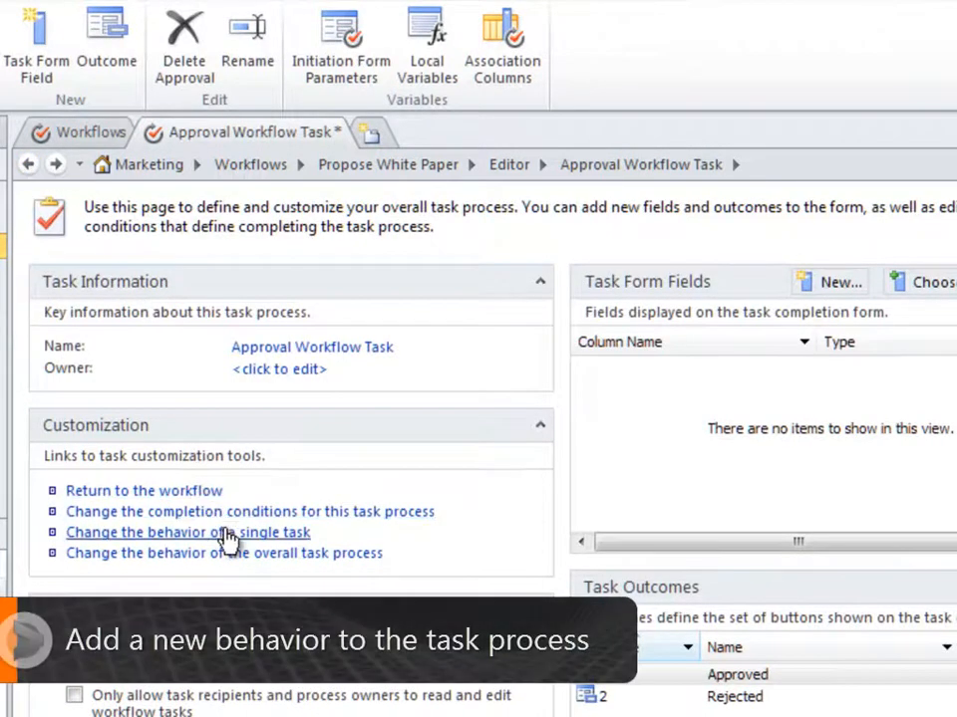
pyautogui.click(275, 555)
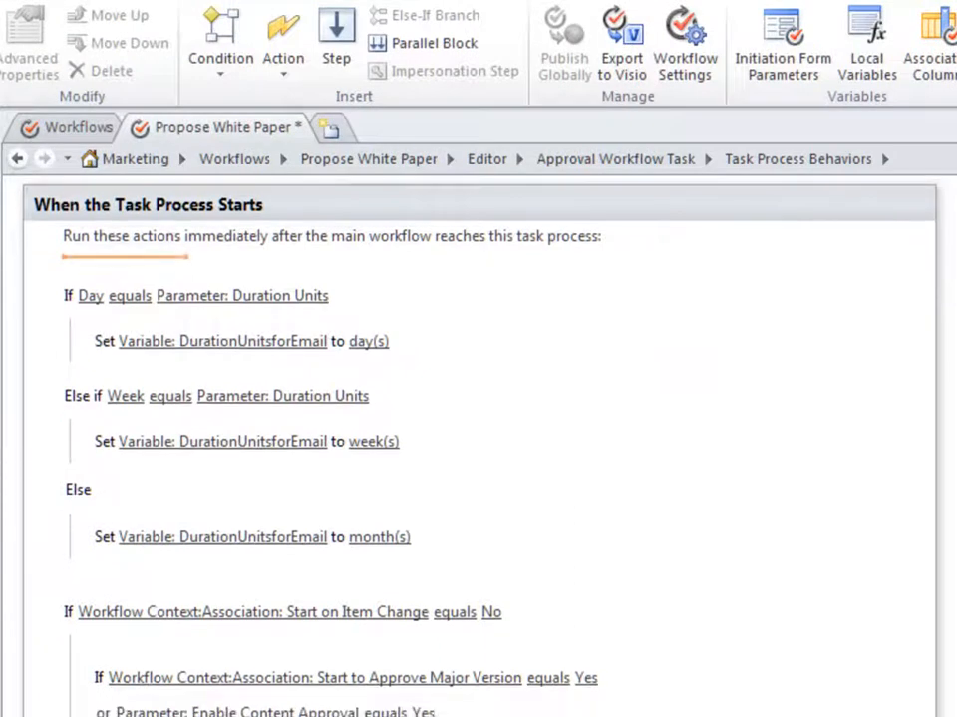
pyautogui.scroll(-5, 478, 449)
pyautogui.scroll(-8, 478, 449)
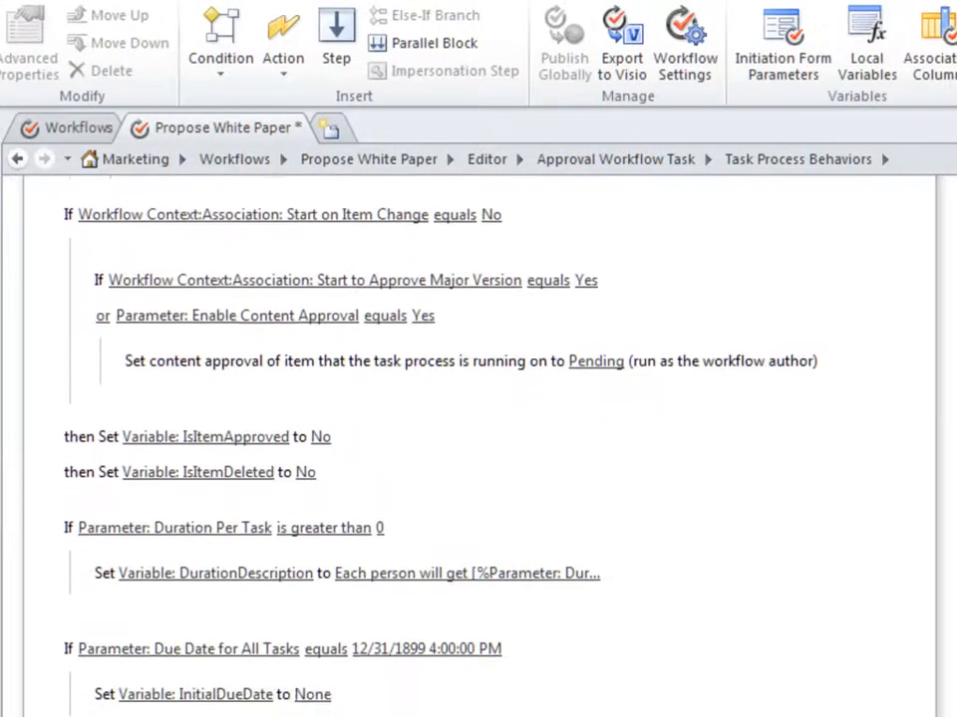
pyautogui.scroll(-9, 478, 448)
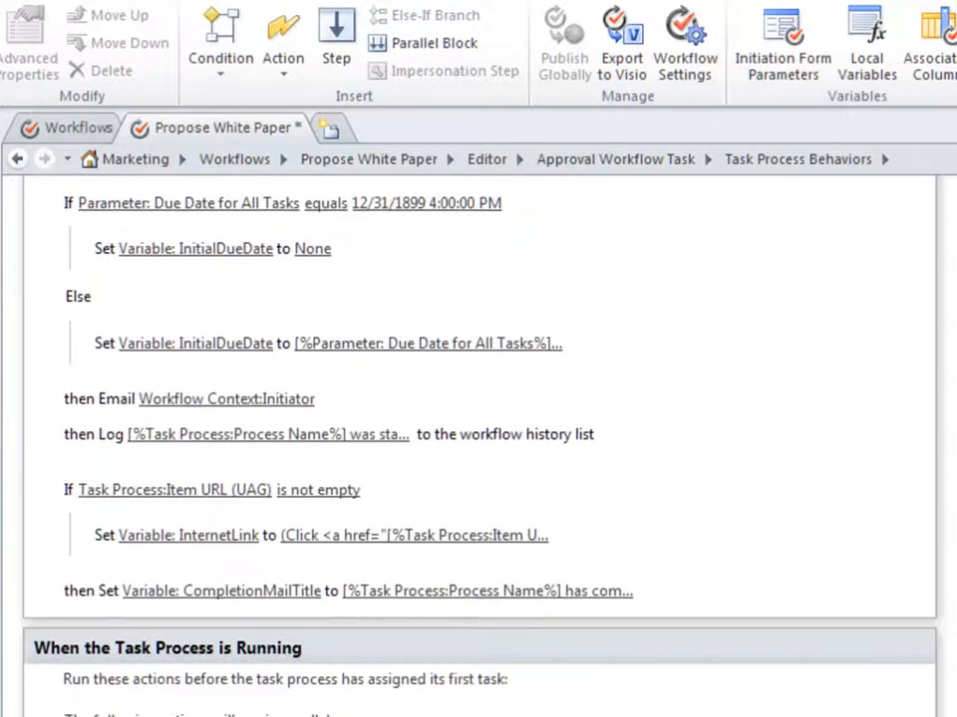
pyautogui.scroll(-2, 478, 449)
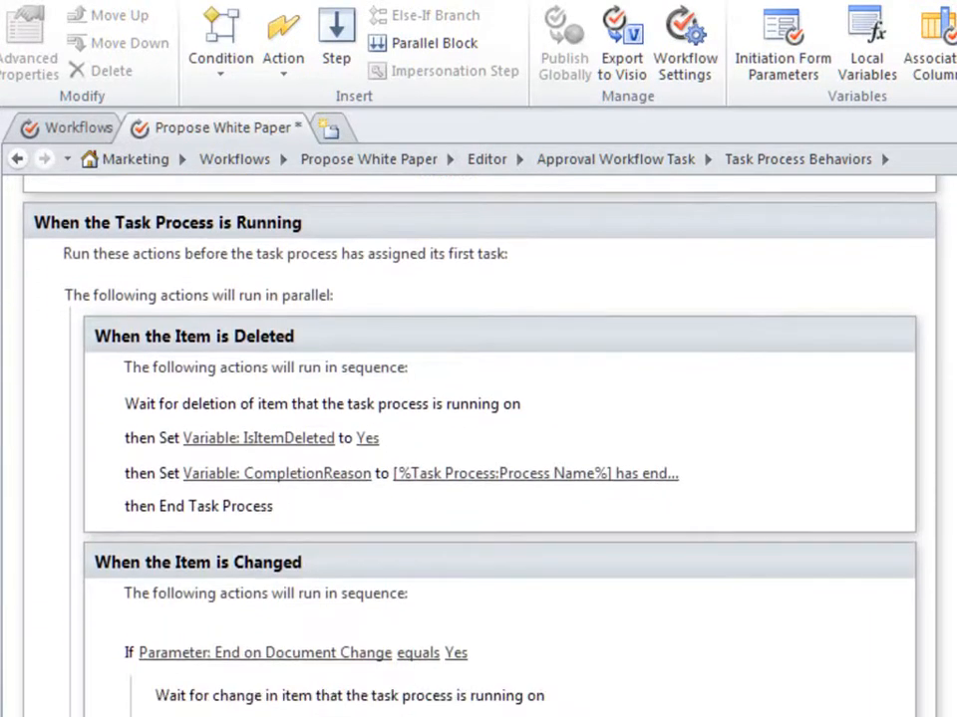
pyautogui.scroll(-7, 479, 448)
pyautogui.scroll(-5, 478, 449)
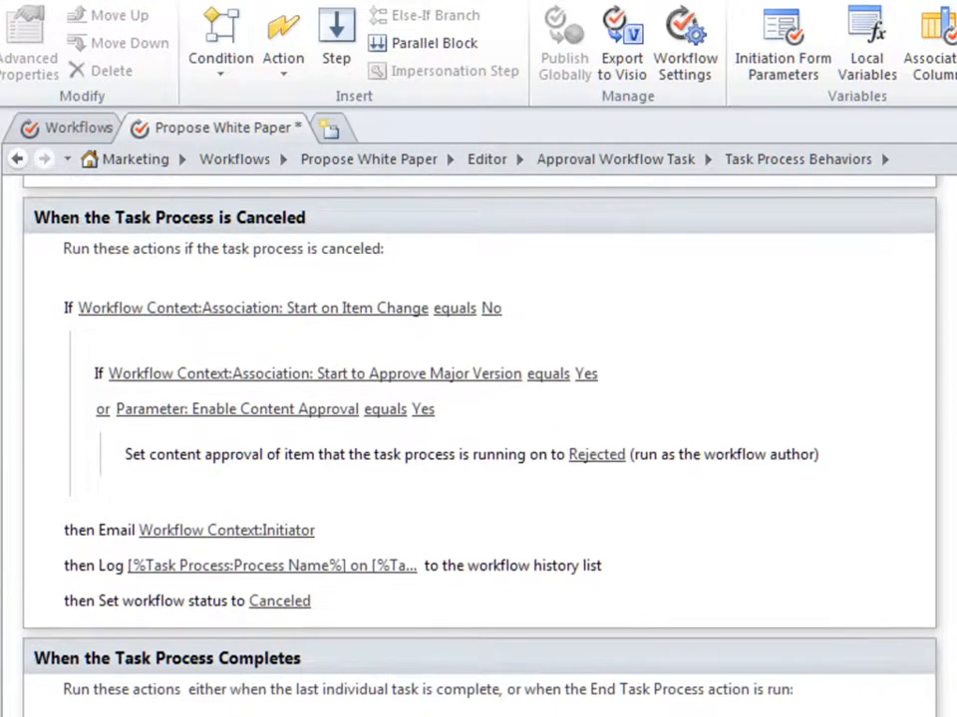
pyautogui.scroll(-6, 478, 448)
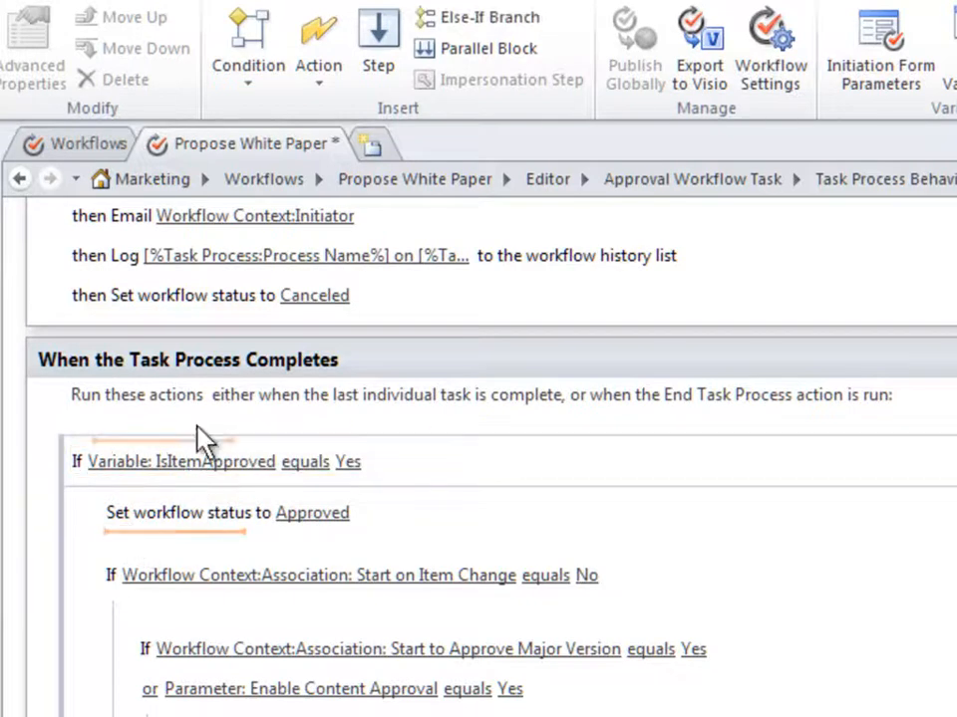
# Step: Under When the Task Process Completes, insert a Create List Item action after the workflow status is set to Approved
pyautogui.click(318, 85)
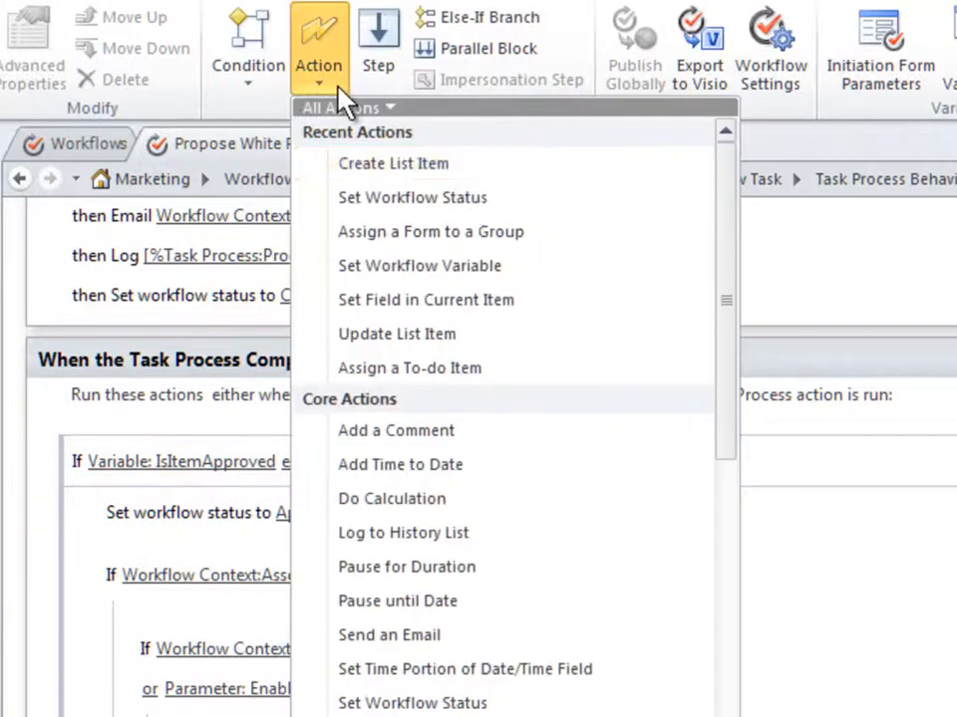
pyautogui.moveTo(730, 311); pyautogui.dragTo(730, 566)
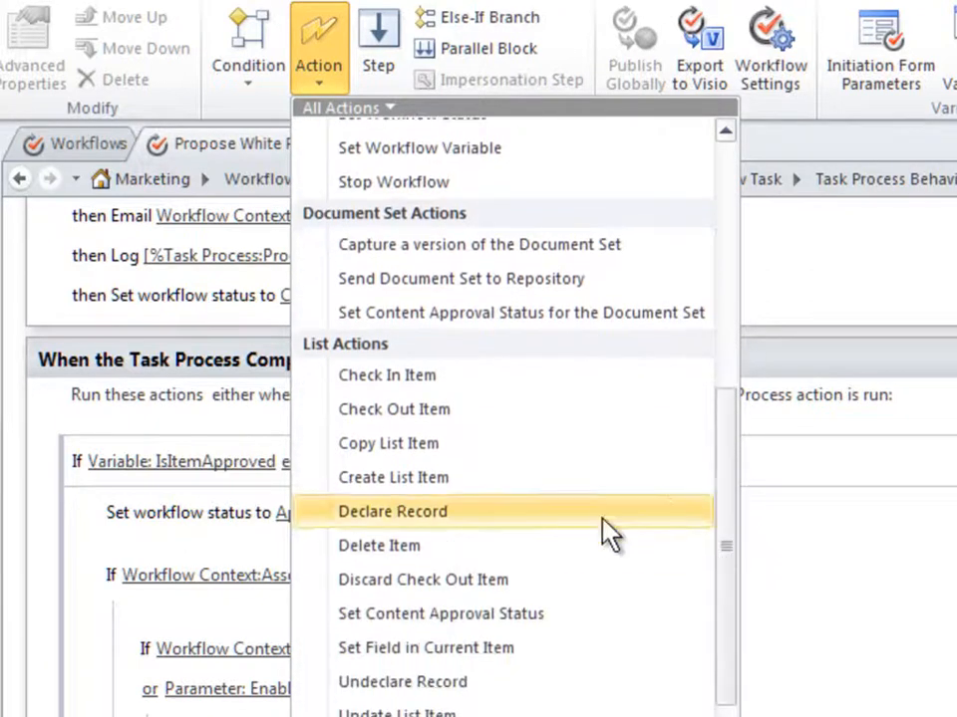
pyautogui.click(399, 477)
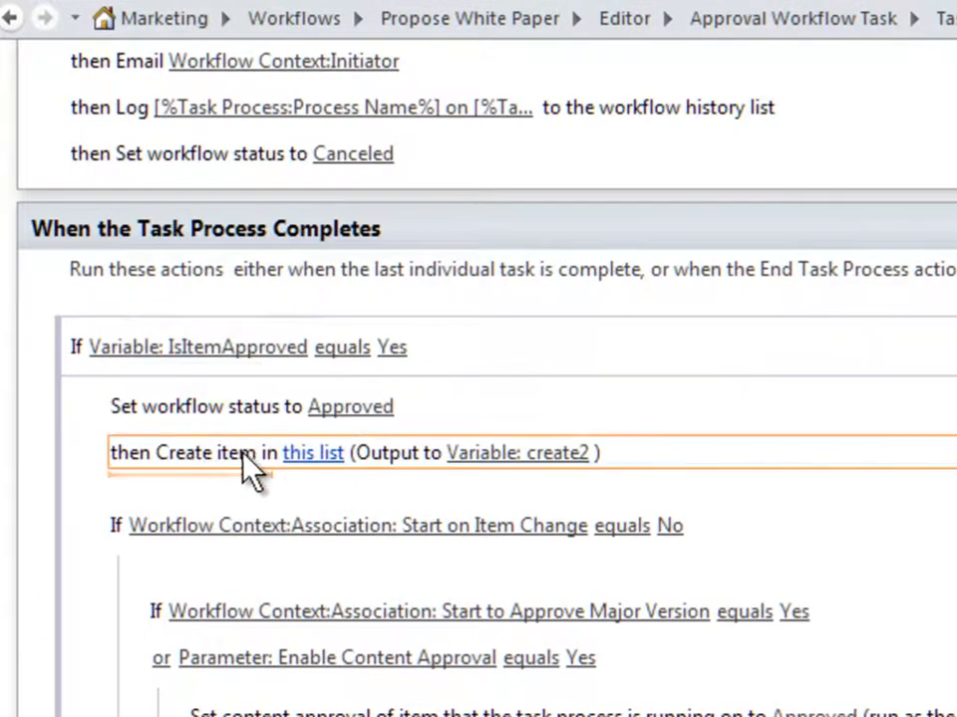
# Step: Choose White Papers as the list in which the Create List Item action creates its item
pyautogui.click(311, 453)
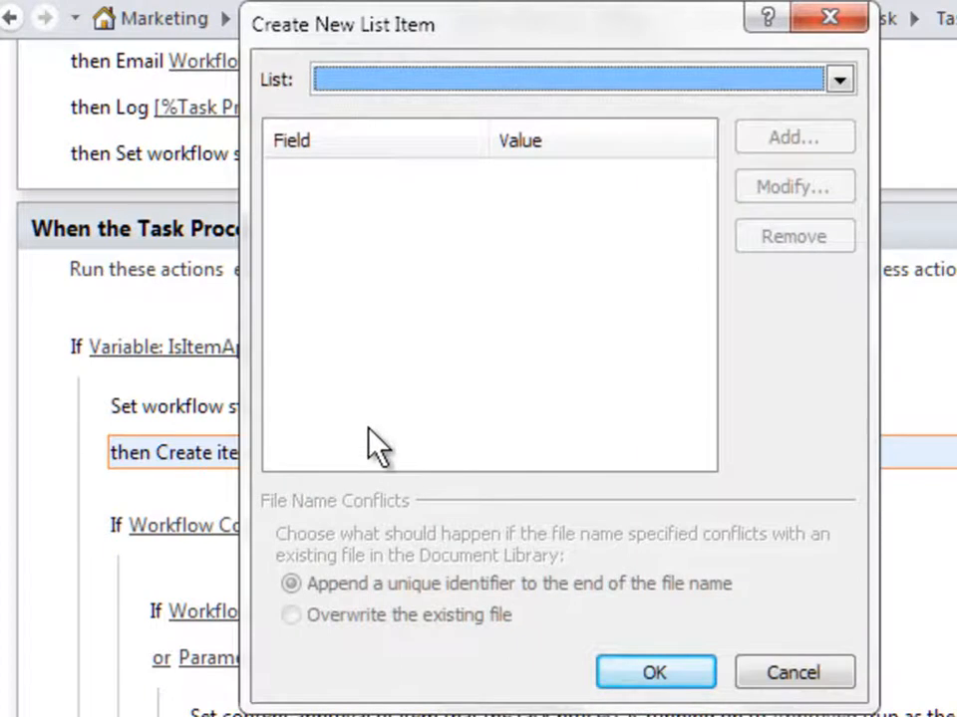
pyautogui.click(840, 81)
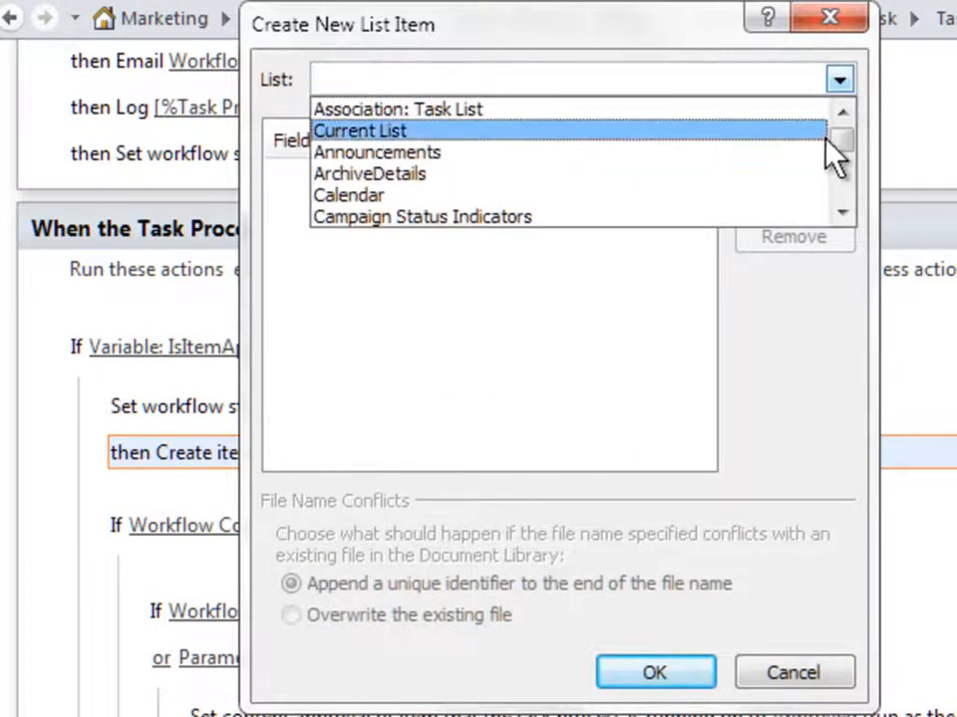
pyautogui.click(842, 211)
pyautogui.click(842, 211)
pyautogui.click(842, 212)
pyautogui.click(842, 211)
pyautogui.click(842, 211)
pyautogui.click(842, 211)
pyautogui.click(842, 211)
pyautogui.click(842, 211)
pyautogui.click(842, 211)
pyautogui.click(842, 211)
pyautogui.click(842, 211)
pyautogui.click(842, 211)
pyautogui.click(842, 211)
pyautogui.click(842, 211)
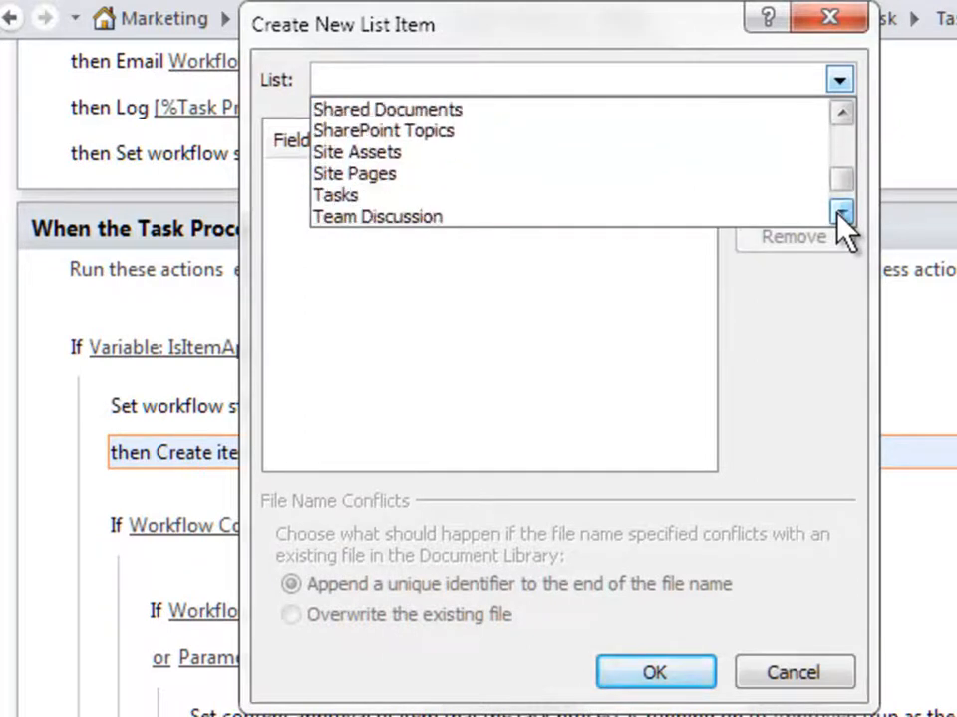
pyautogui.click(842, 212)
pyautogui.click(842, 211)
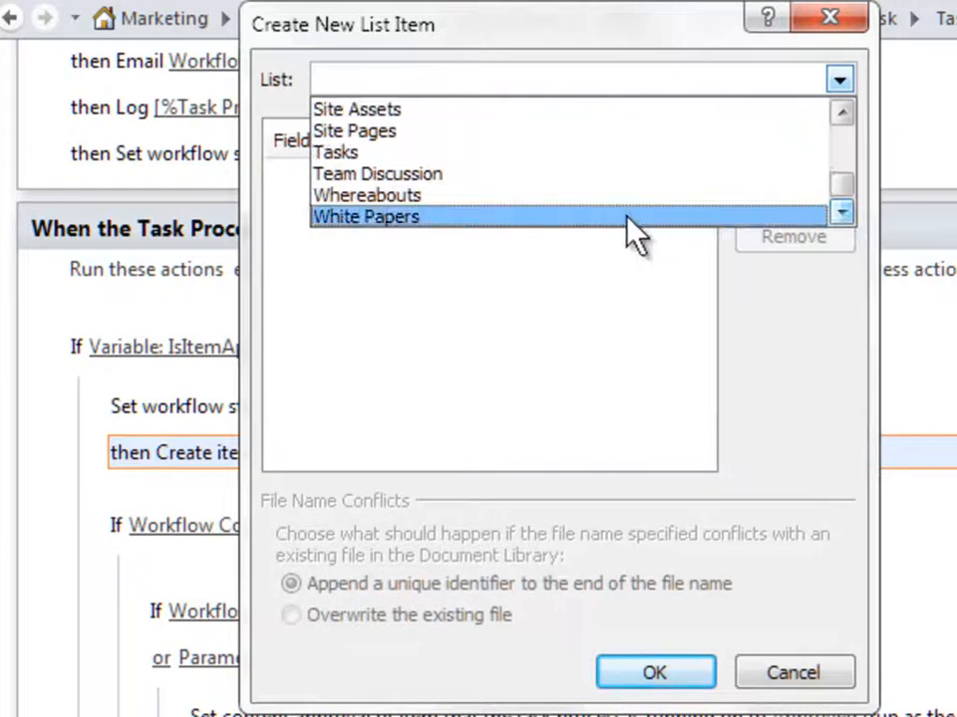
pyautogui.click(371, 215)
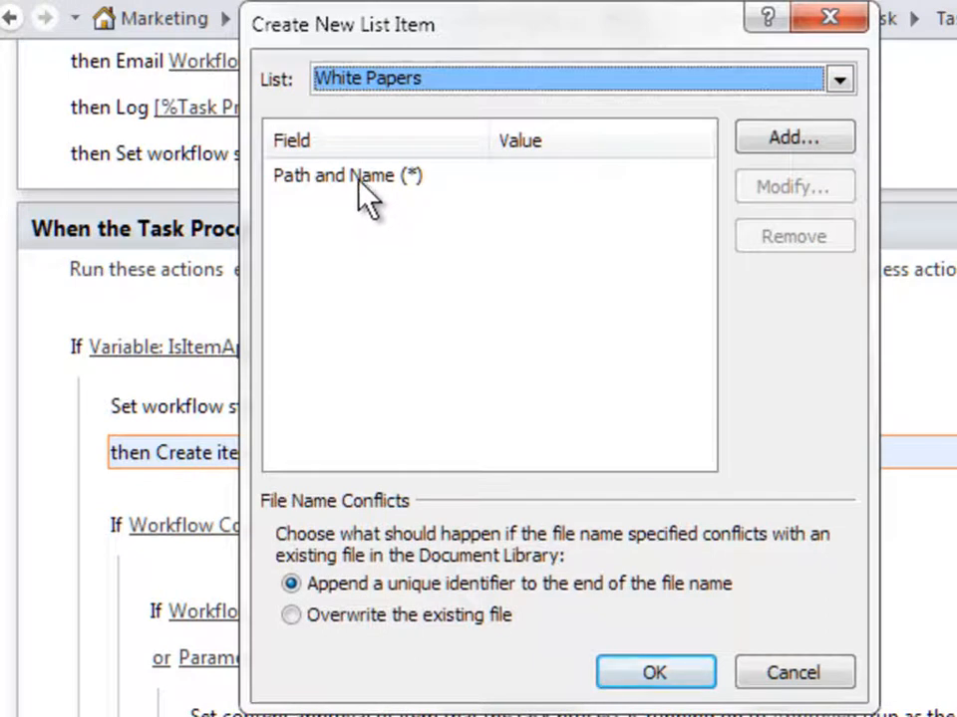
# Step: Start a lookup for the new item's Path and Name value with Workflow Variables and Parameters as its data source
pyautogui.click(356, 179)
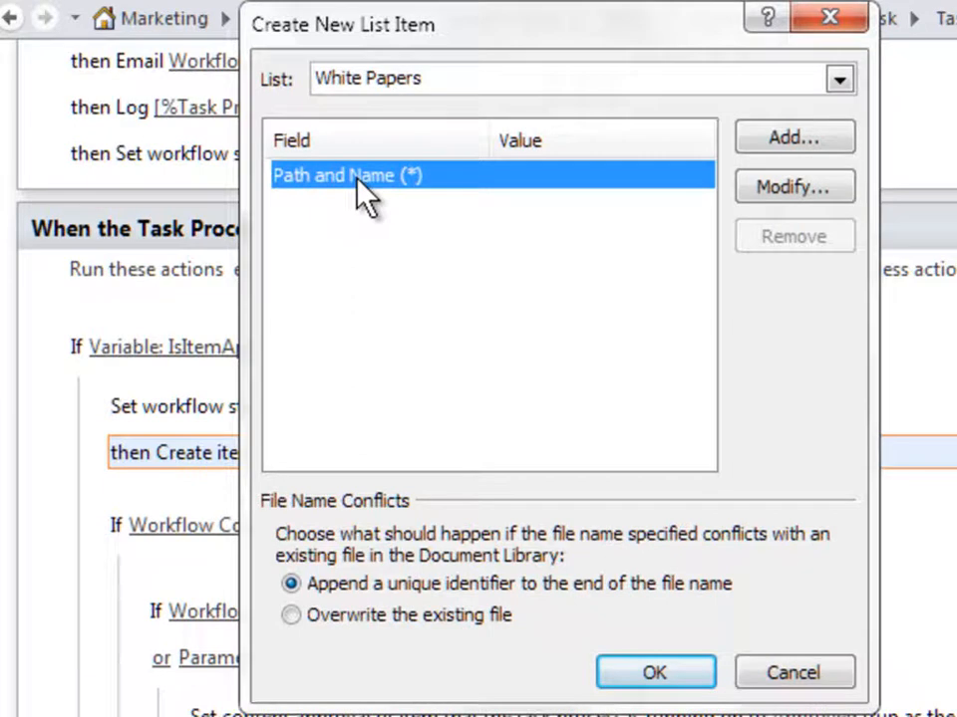
pyautogui.click(789, 191)
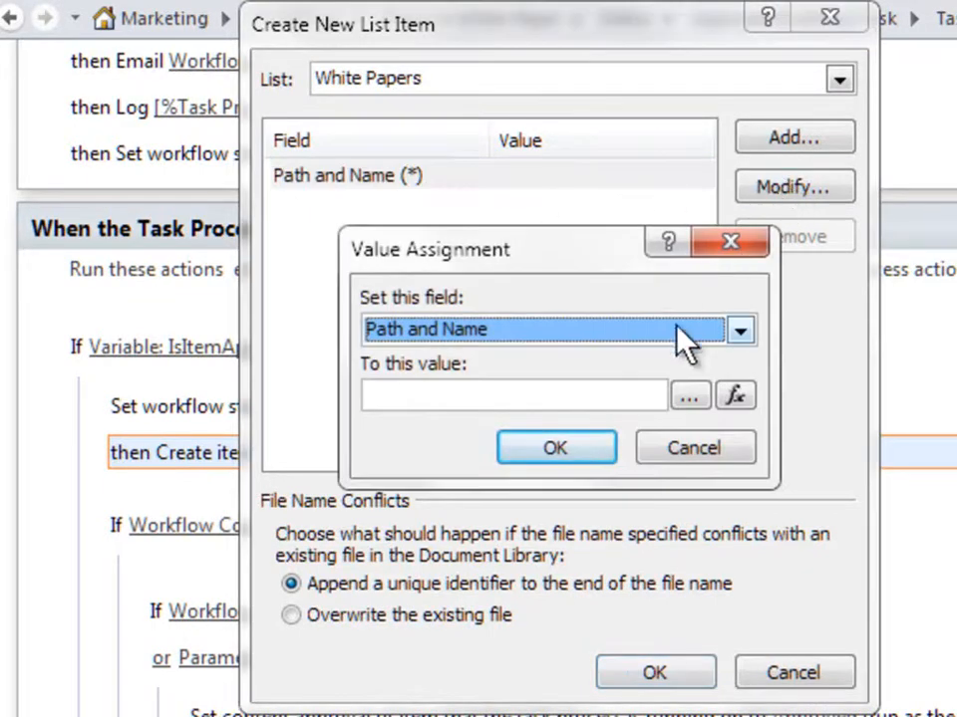
pyautogui.click(734, 396)
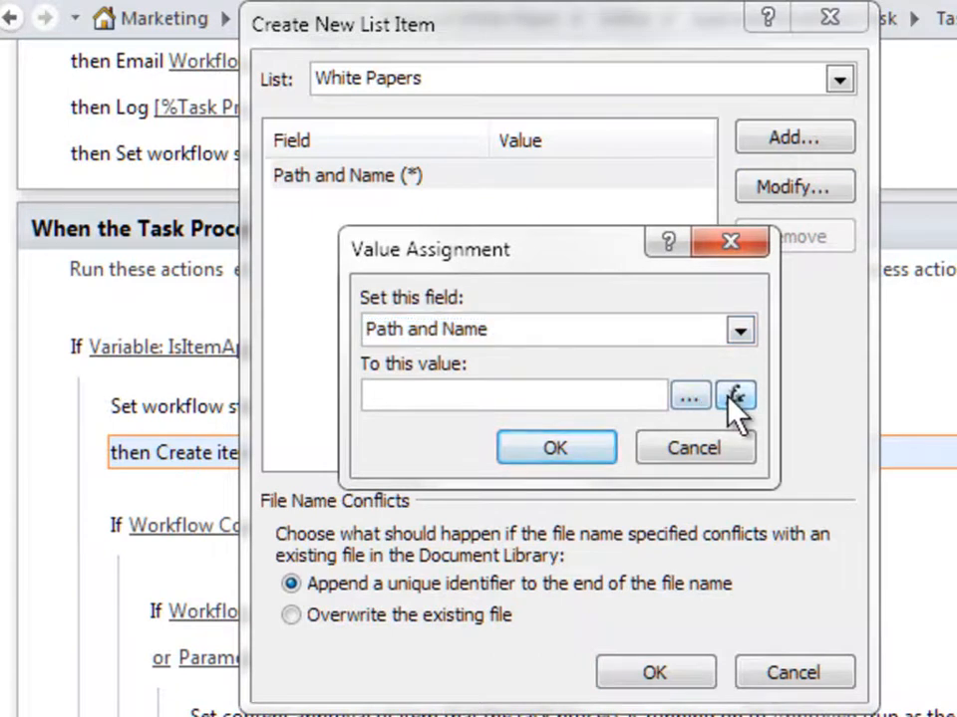
pyautogui.click(730, 343)
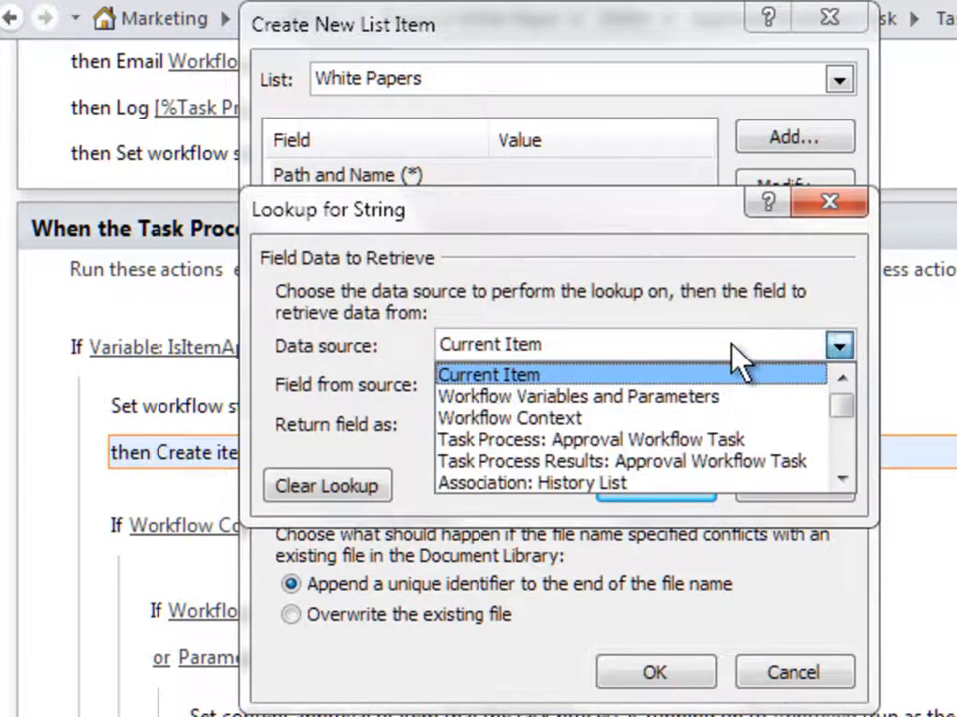
pyautogui.click(614, 397)
# Step: Choose Parameter: White Paper Title as the source field of the Path and Name lookup
pyautogui.click(626, 386)
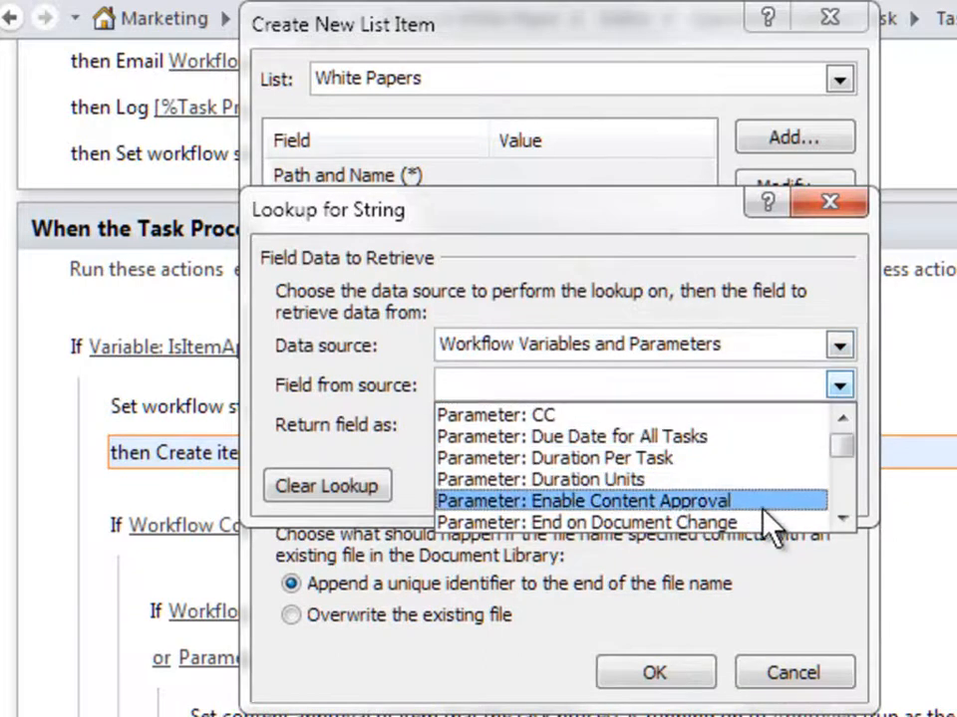
pyautogui.click(842, 517)
pyautogui.click(842, 518)
pyautogui.click(842, 517)
pyautogui.click(842, 517)
pyautogui.click(842, 517)
pyautogui.click(842, 517)
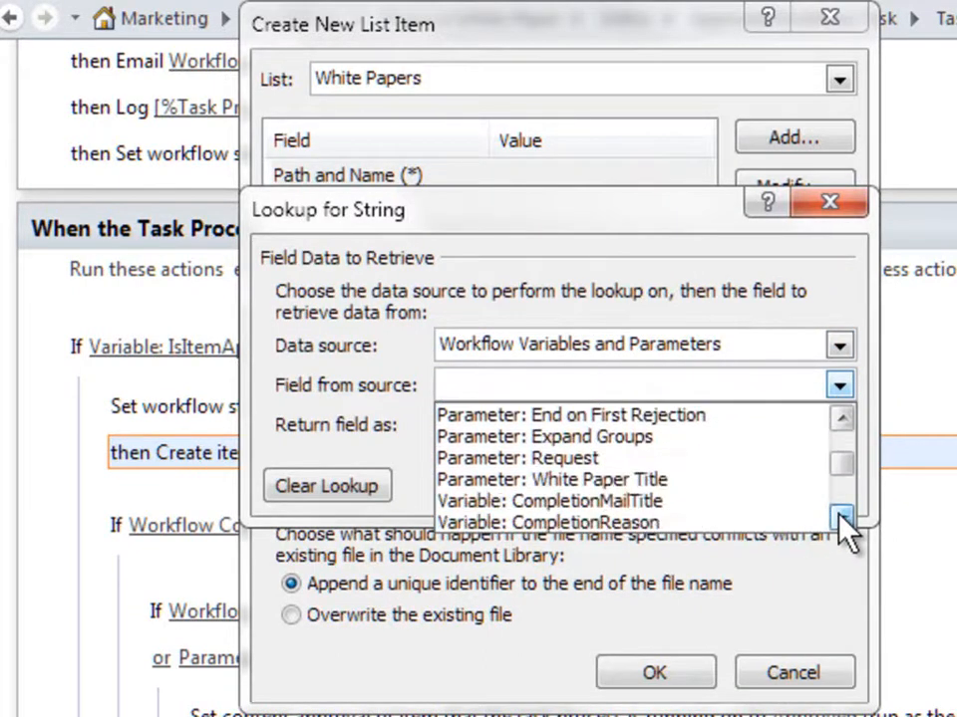
pyautogui.click(604, 479)
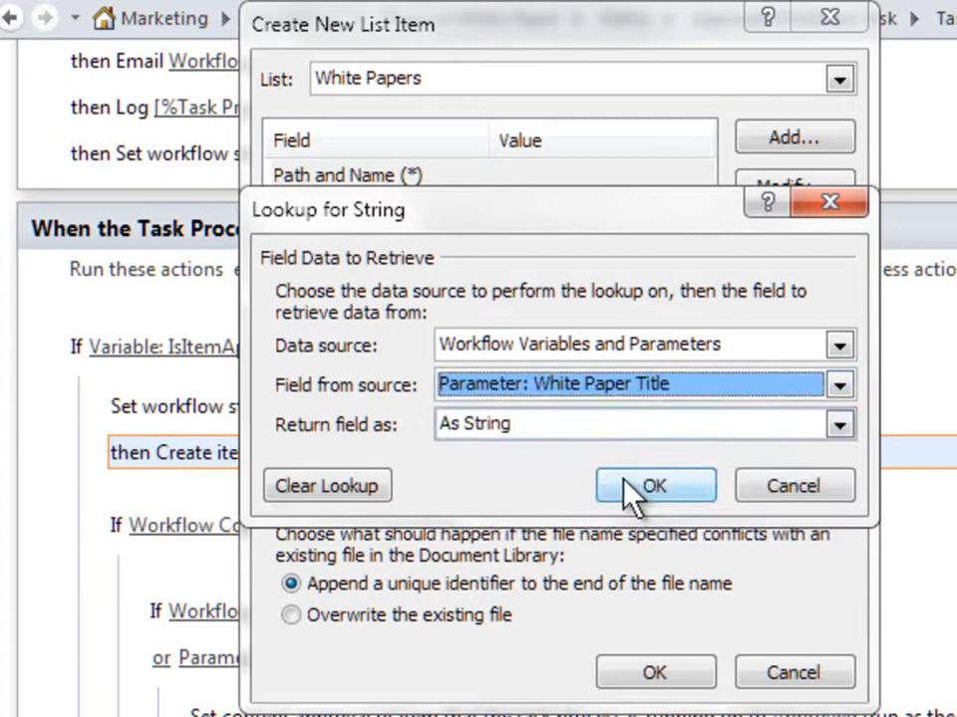
# Step: Return the White Paper Title field as a string, then confirm the Path and Name assignment and the new list item's settings
pyautogui.click(554, 426)
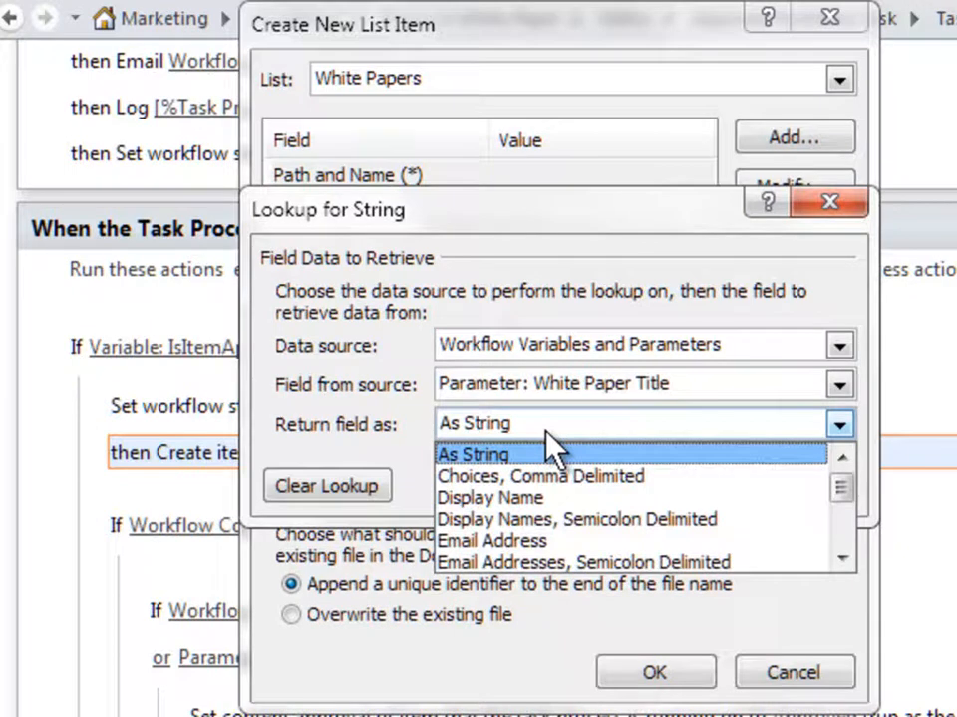
pyautogui.click(551, 453)
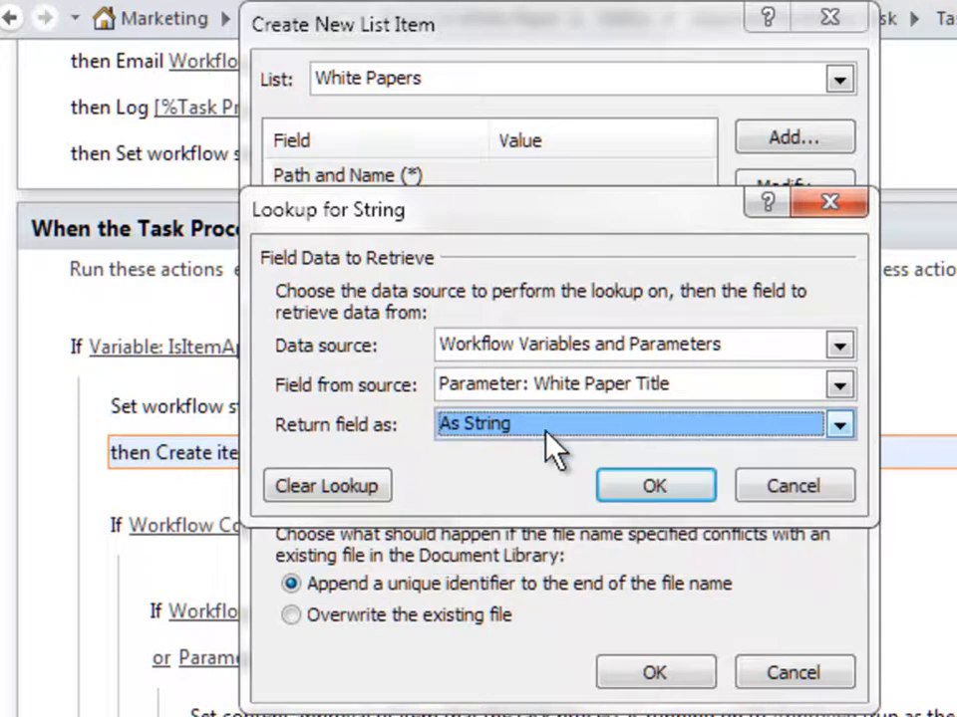
pyautogui.click(677, 484)
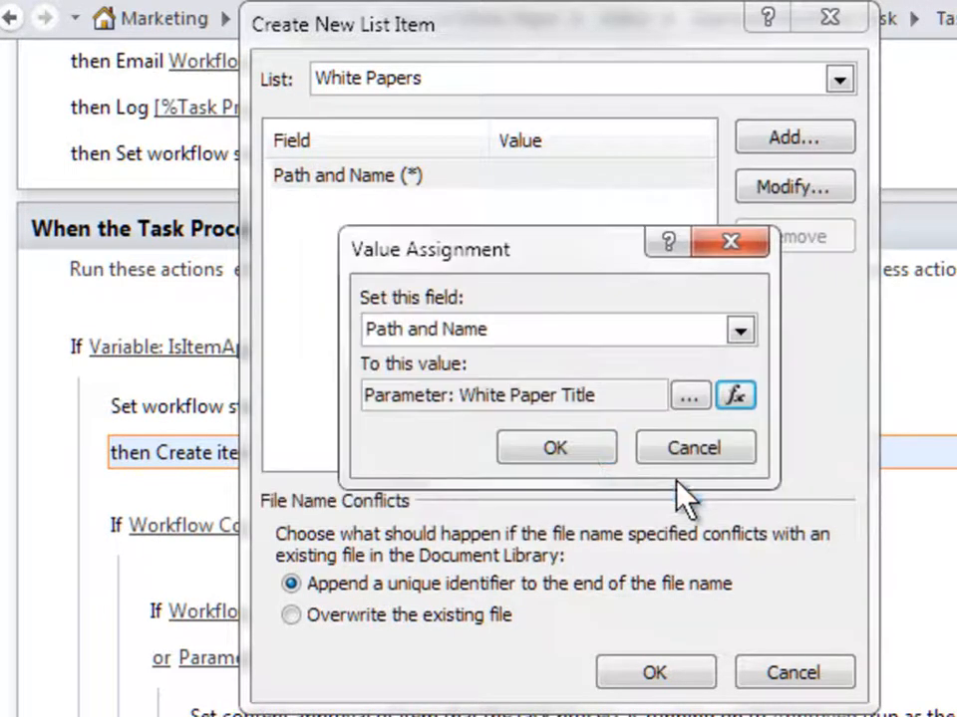
pyautogui.click(588, 454)
pyautogui.click(637, 177)
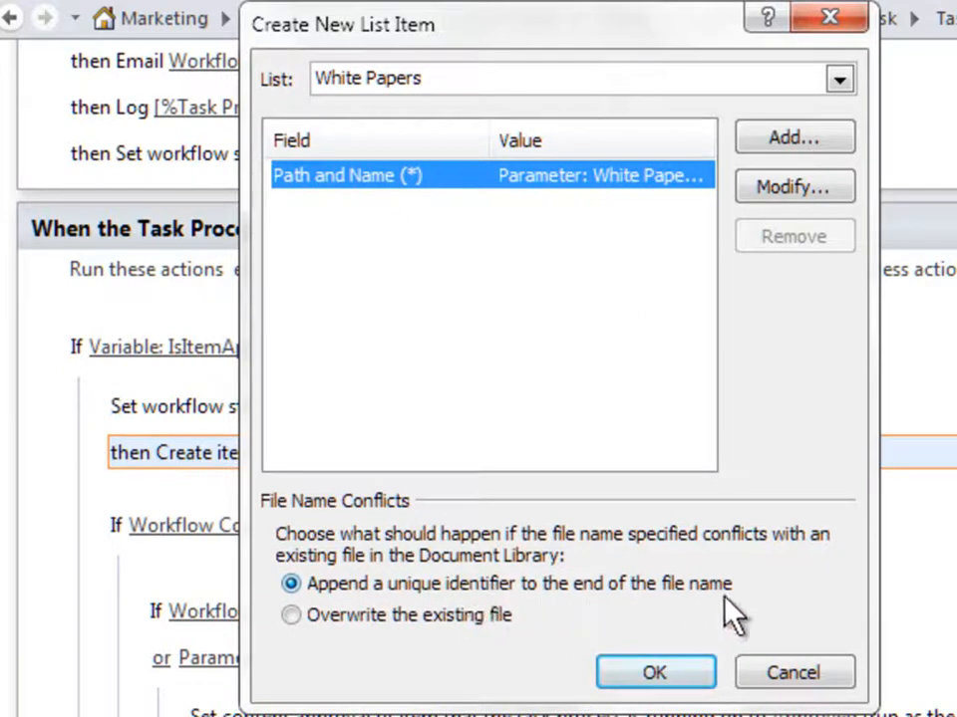
pyautogui.click(670, 662)
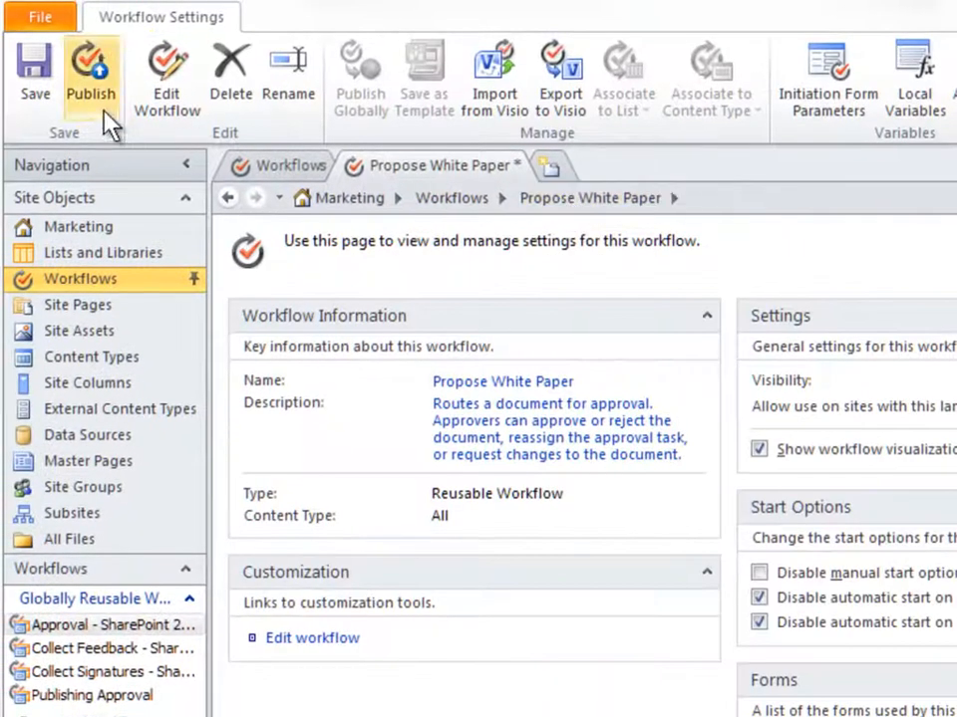
# Step: Save and publish the Propose White Paper workflow
pyautogui.click(39, 100)
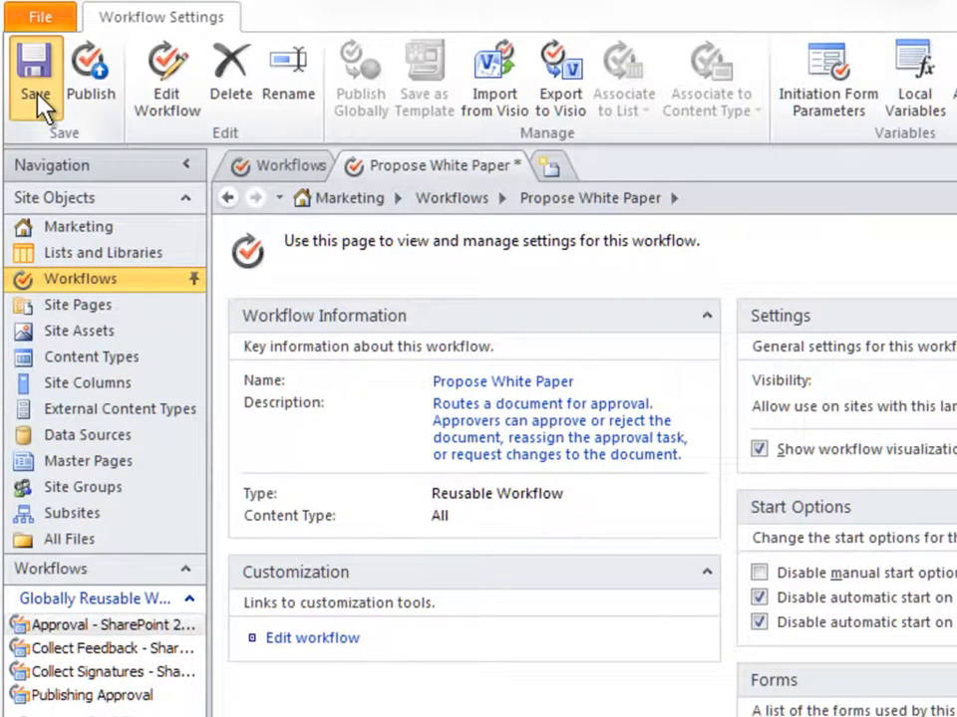
pyautogui.click(89, 110)
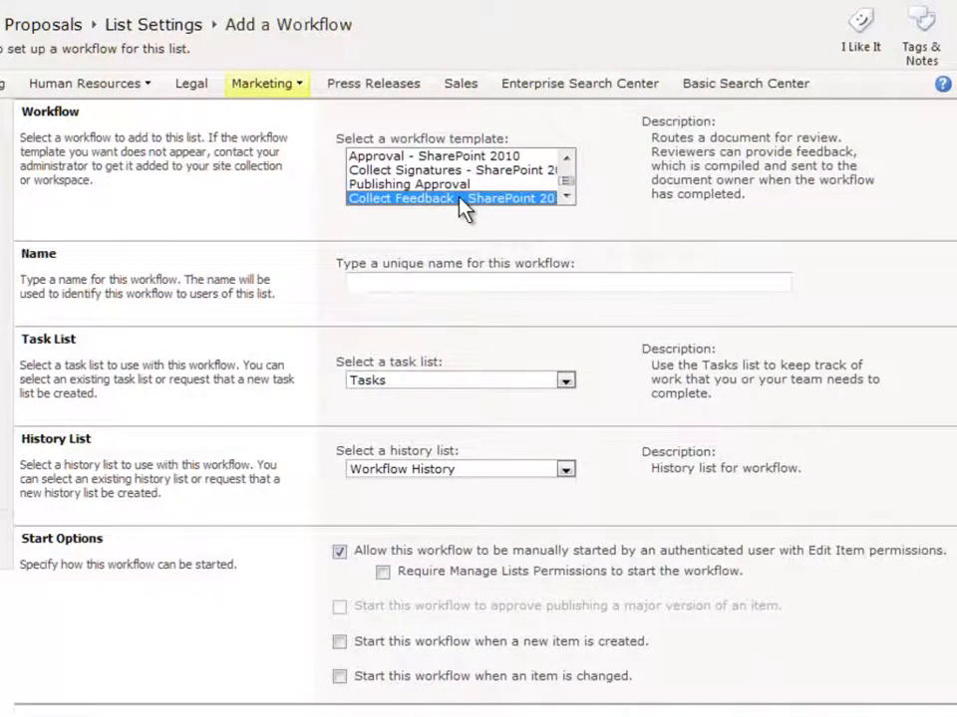
# Step: In the SharePoint site's Add a Workflow page for the Proposals list, select Propose White Paper as the workflow template
pyautogui.click(512, 186)
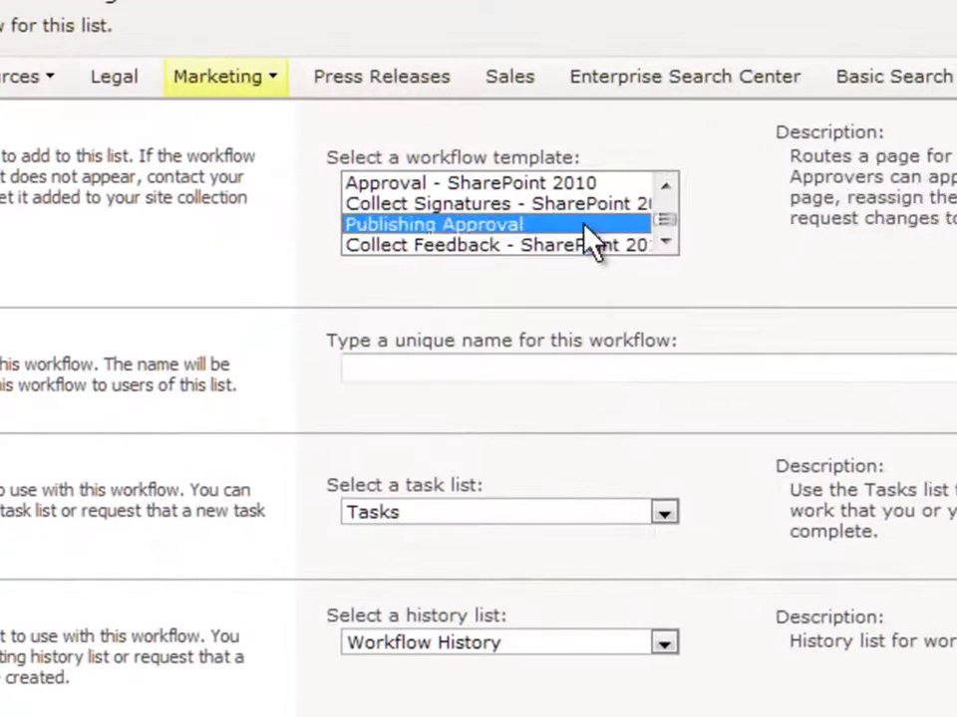
pyautogui.press('Up')
pyautogui.press('Up')
pyautogui.press('Up')
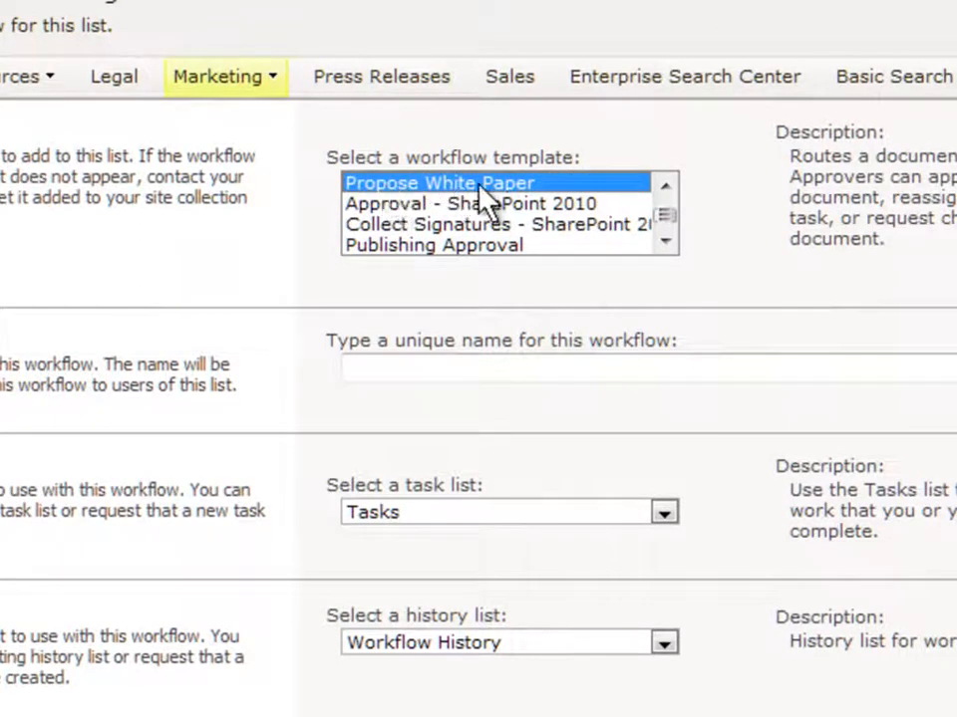
# Step: Begin entering the unique name for the workflow being added to the list
pyautogui.click(423, 366)
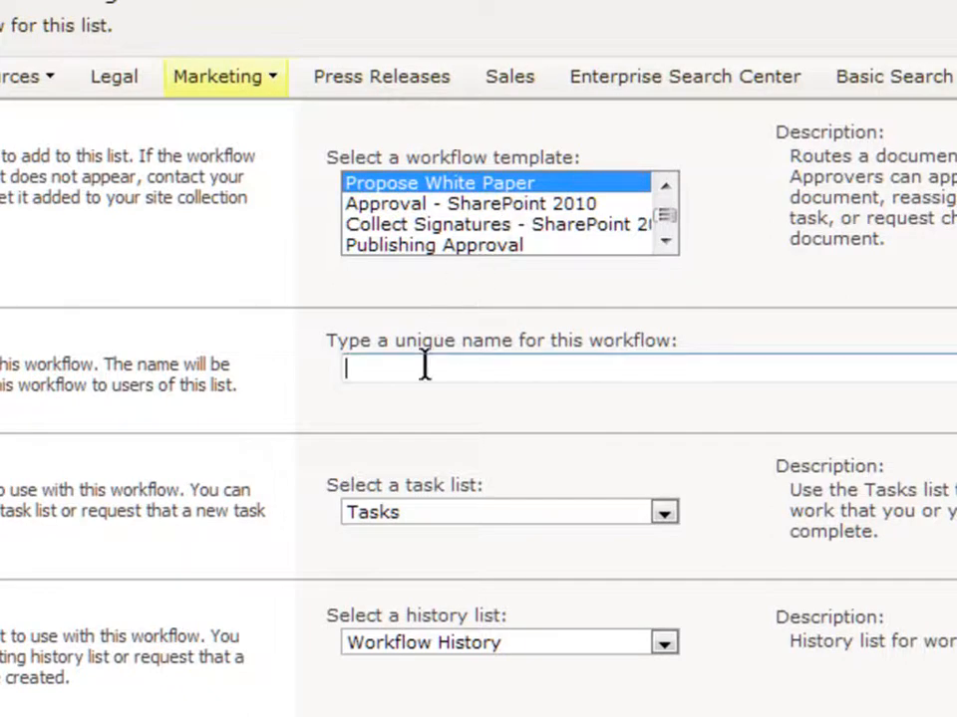